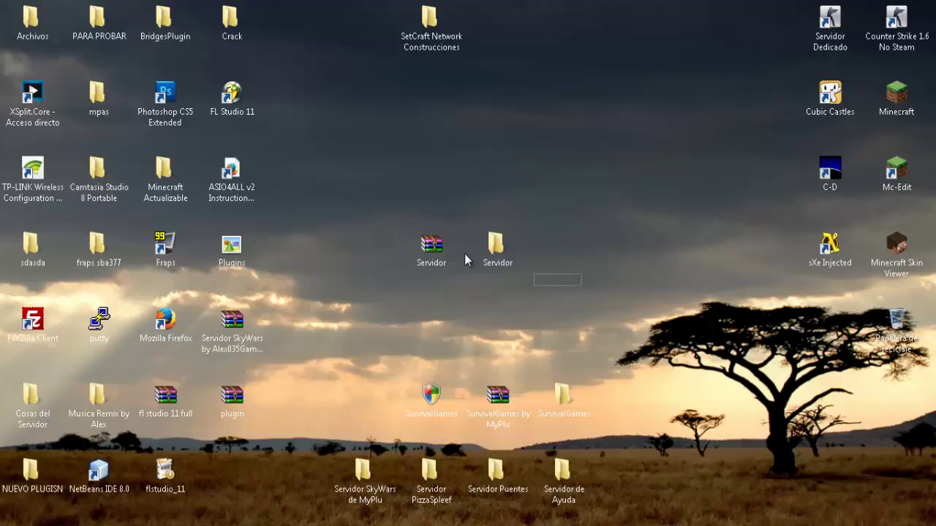
{"action": "left_click_drag", "start_coordinate": [465, 254], "coordinate": [396, 194]}
{"action": "left_click_drag", "start_coordinate": [693, 206], "coordinate": [585, 304]}
{"action": "left_click_drag", "start_coordinate": [429, 277], "coordinate": [421, 220]}
{"action": "left_click_drag", "start_coordinate": [430, 293], "coordinate": [431, 252]}
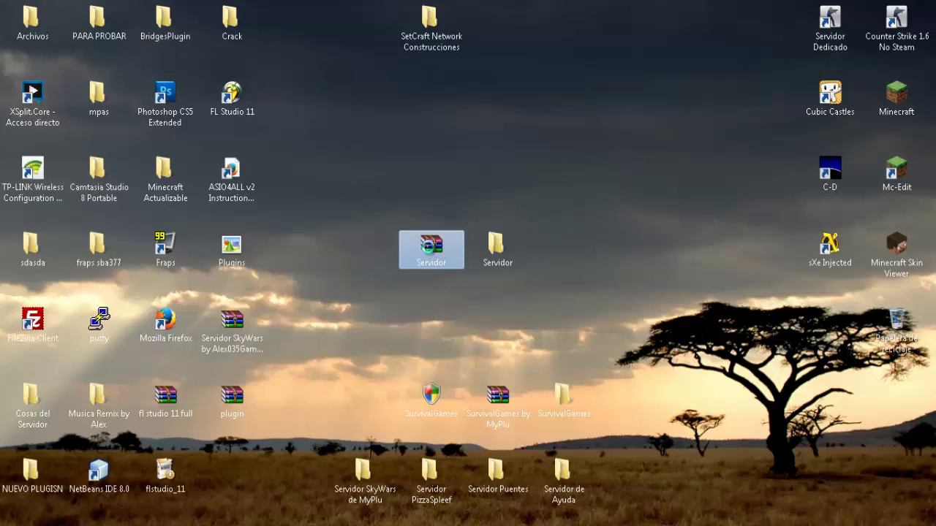
{"action": "right_click", "coordinate": [431, 252]}
{"action": "left_click", "coordinate": [472, 202]}
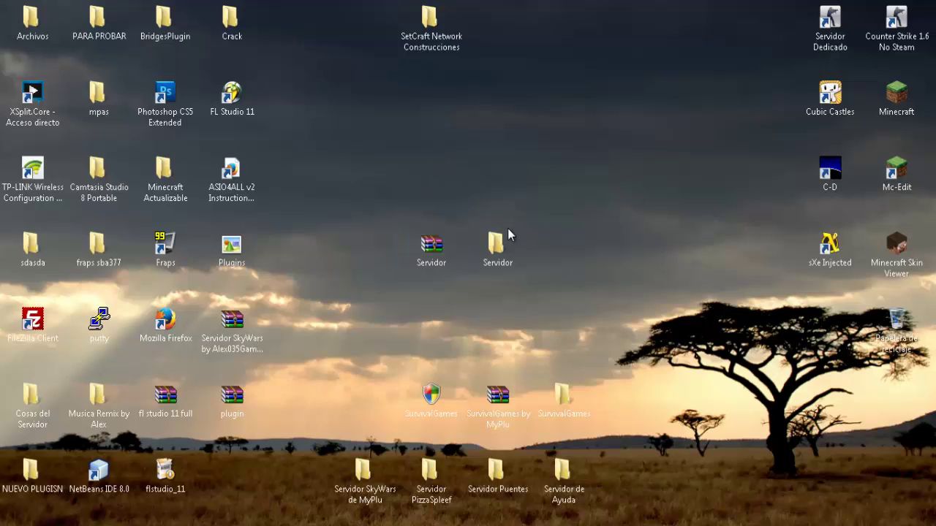
Open the Servidor folder on the desktop and point out its 64bits and 32bits batch files.
{"action": "mouse_move", "coordinate": [507, 236]}
{"action": "left_mouse_down"}
{"action": "mouse_move", "coordinate": [526, 241]}
{"action": "mouse_move", "coordinate": [489, 288]}
{"action": "mouse_move", "coordinate": [499, 249]}
{"action": "left_mouse_up"}
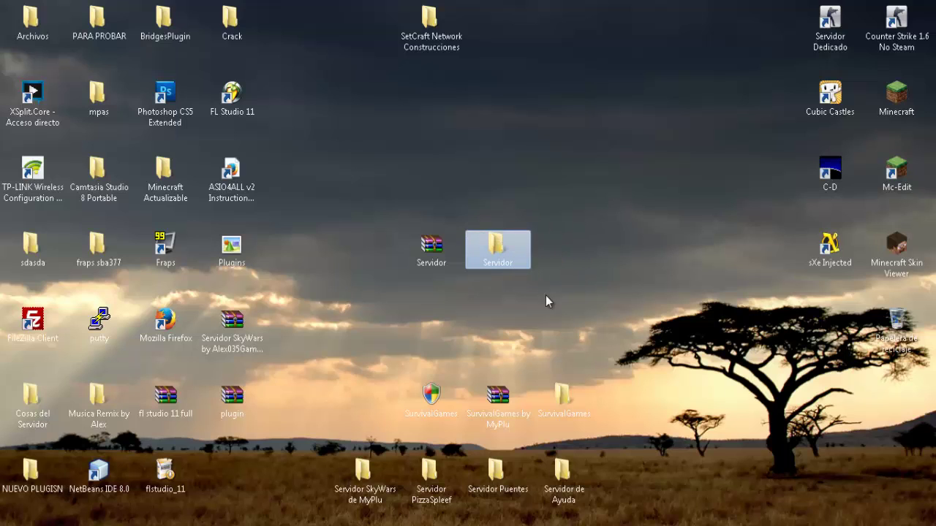
{"action": "double_click", "coordinate": [500, 261]}
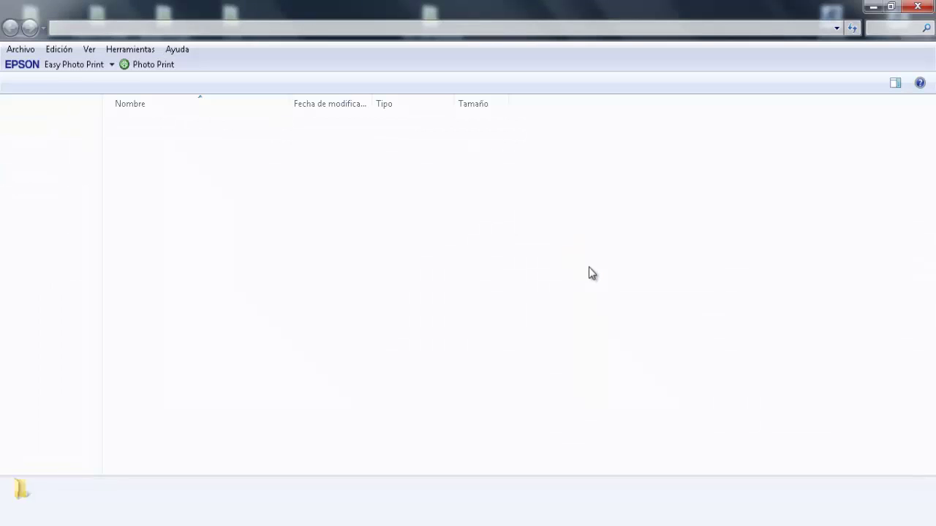
{"action": "left_click_drag", "start_coordinate": [307, 244], "coordinate": [349, 152]}
{"action": "left_click", "coordinate": [158, 140]}
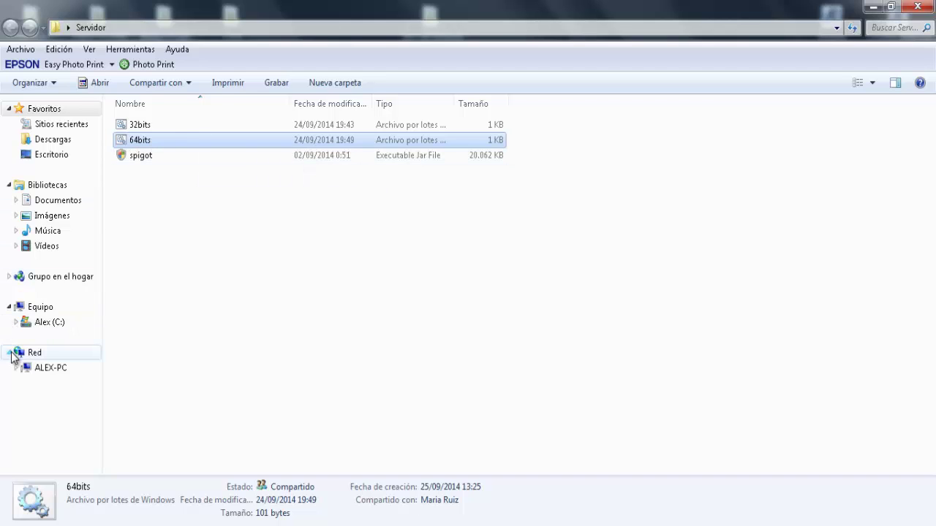
{"action": "left_click", "coordinate": [169, 128]}
{"action": "left_click", "coordinate": [219, 210]}
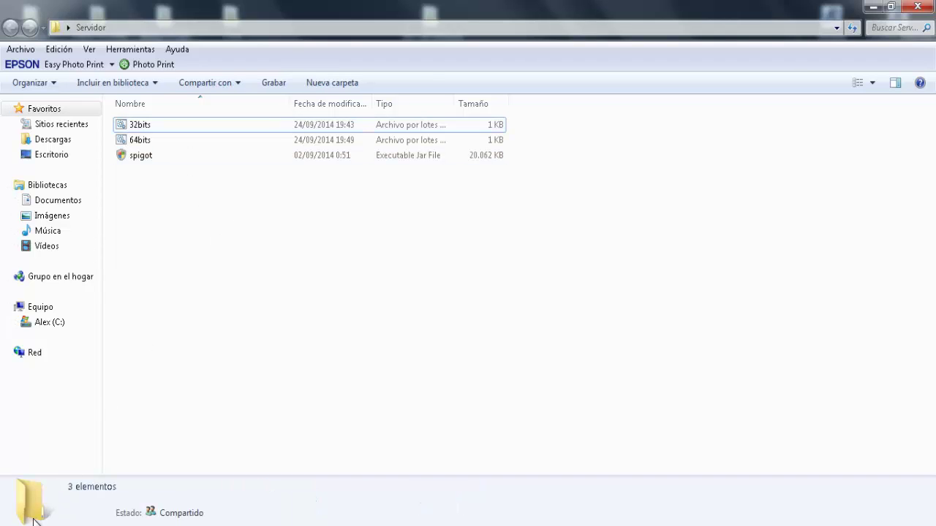
Check the computer's system type in the system properties, then close that window.
{"action": "key", "text": "super"}
{"action": "right_click", "coordinate": [193, 246]}
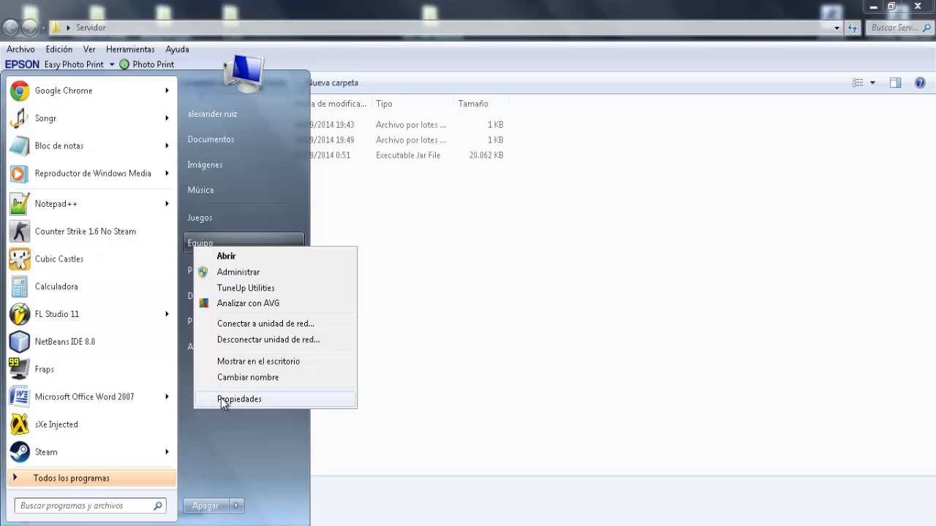
{"action": "left_click", "coordinate": [228, 401]}
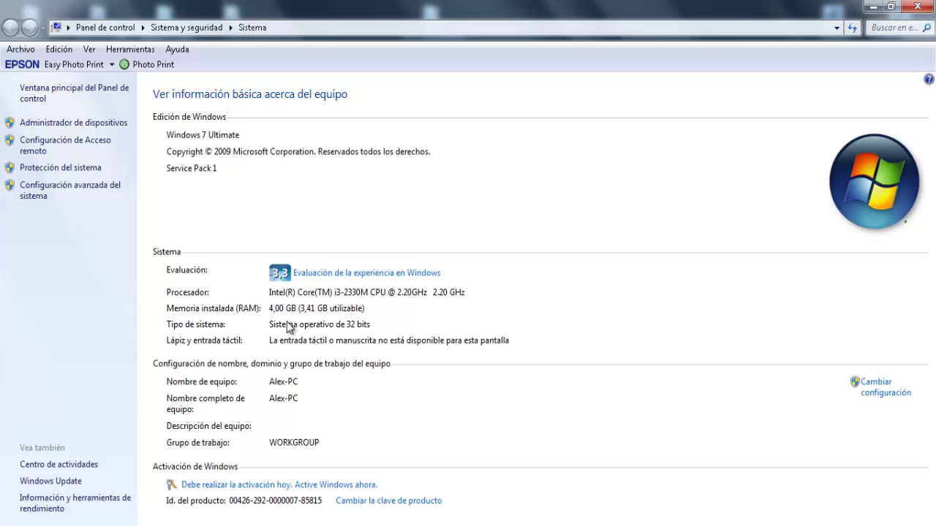
{"action": "left_click", "coordinate": [917, 7]}
Open the 32bits batch file in Notepad for editing.
{"action": "left_click", "coordinate": [152, 128]}
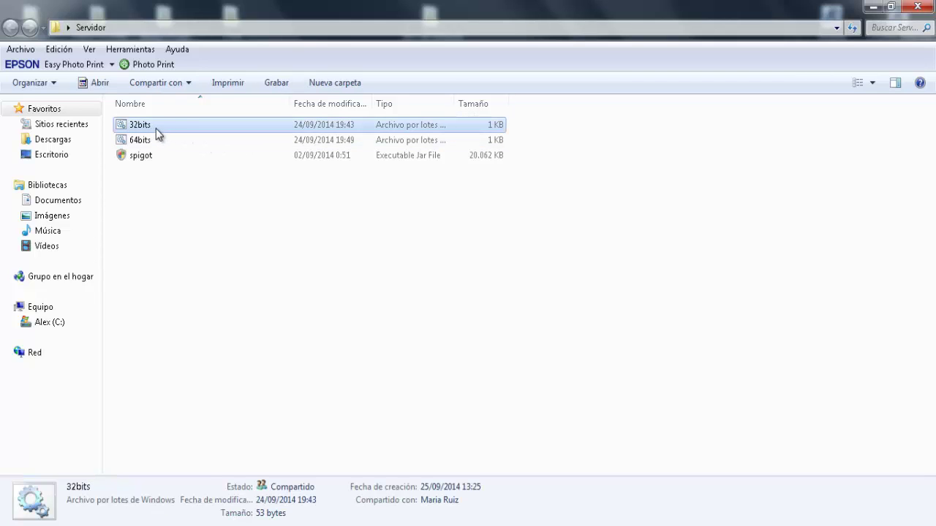
{"action": "left_click", "coordinate": [542, 137]}
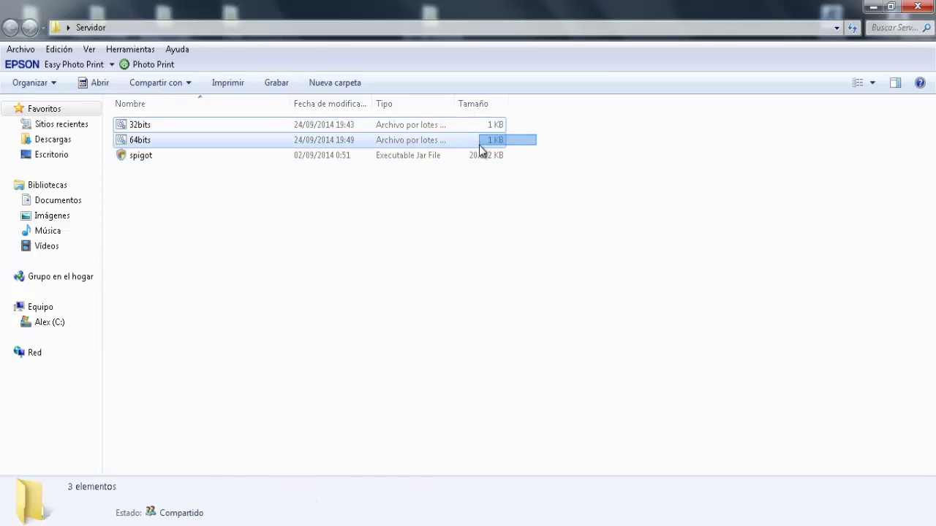
{"action": "double_click", "coordinate": [137, 127]}
{"action": "right_click", "coordinate": [160, 129]}
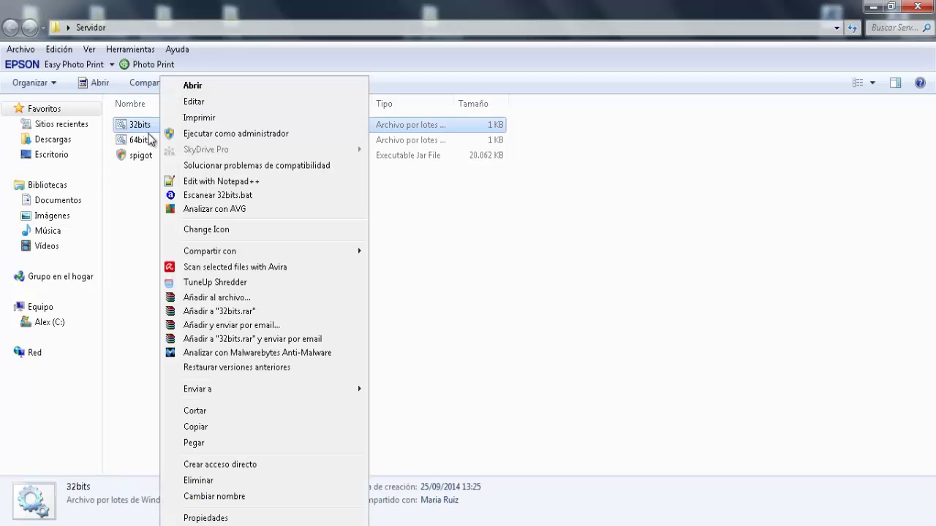
{"action": "left_click", "coordinate": [194, 102]}
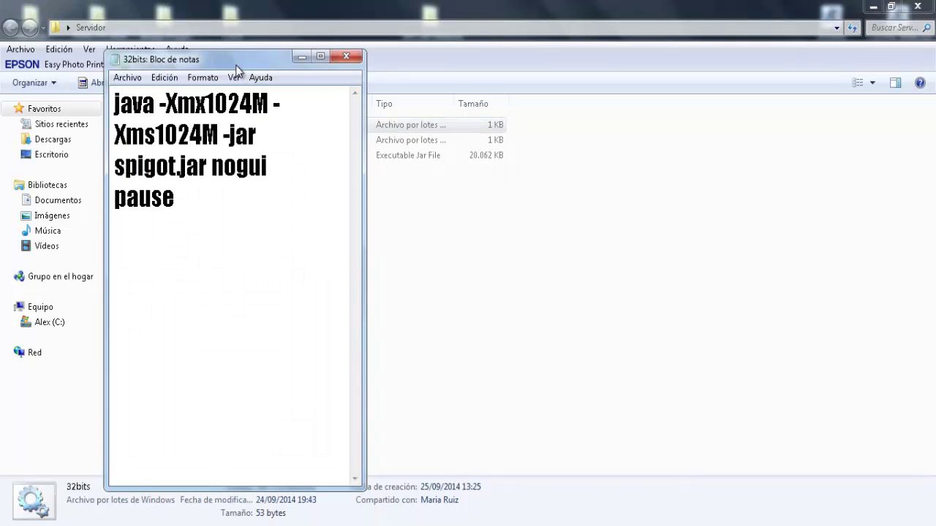
Arrange the Servidor folder window and the 32bits Notepad window side by side.
{"action": "left_click_drag", "start_coordinate": [236, 65], "coordinate": [663, 57]}
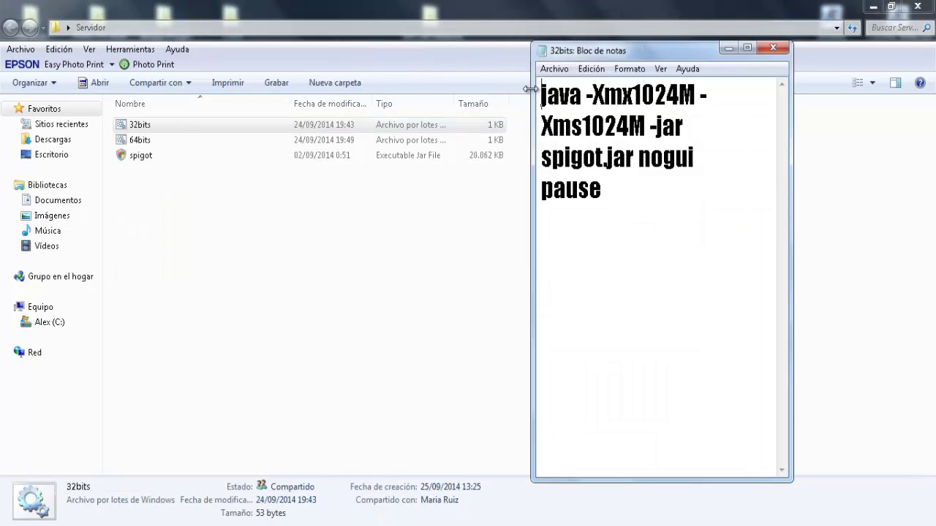
{"action": "key", "text": "alt+F4"}
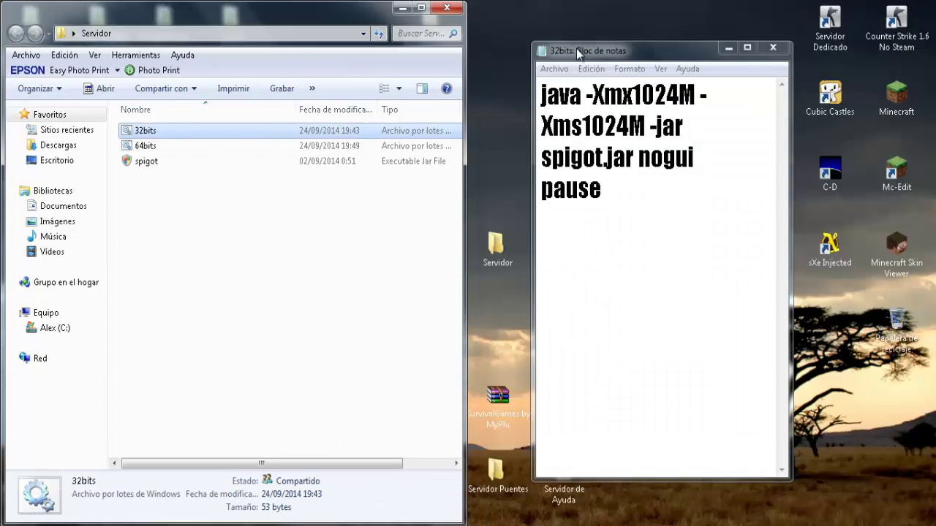
{"action": "left_click", "coordinate": [576, 49]}
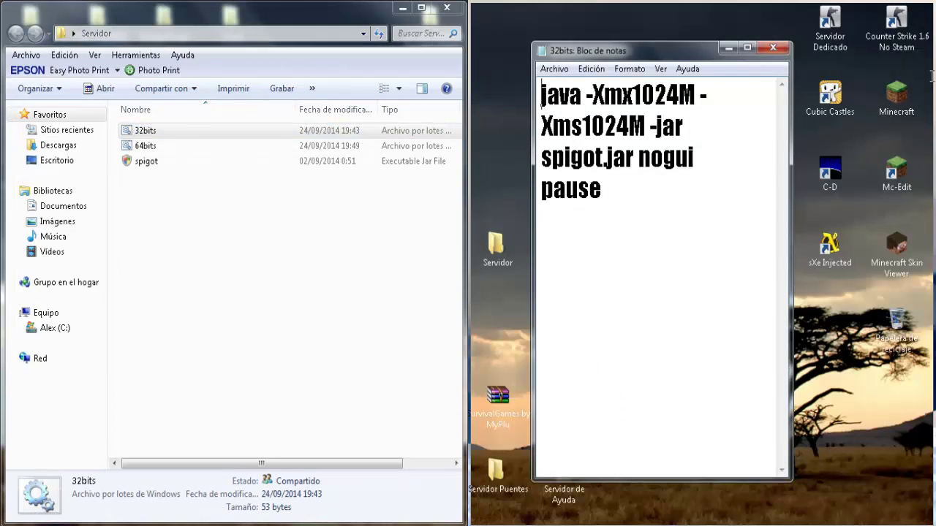
{"action": "key", "text": "super+Right"}
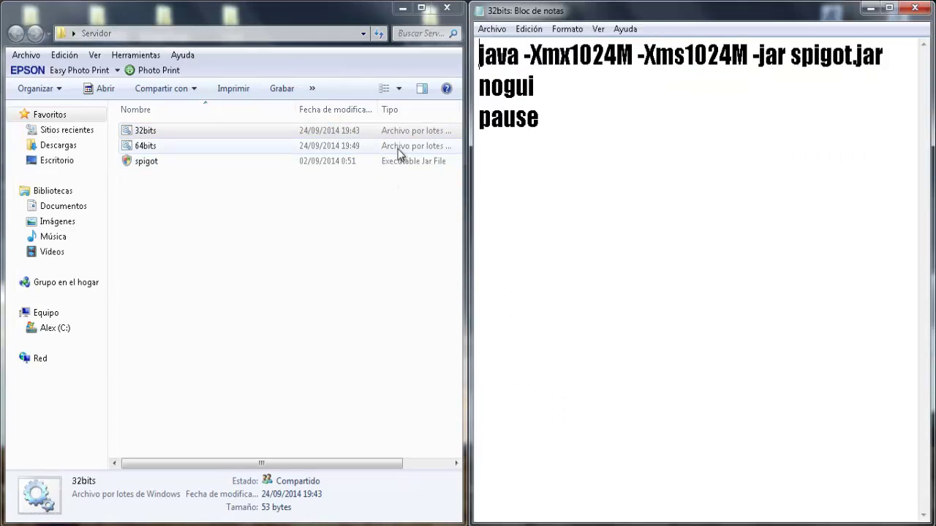
Examine the Java startup command in the 32bits file, especially its -Xmx and -Xms memory arguments.
{"action": "left_click", "coordinate": [620, 114]}
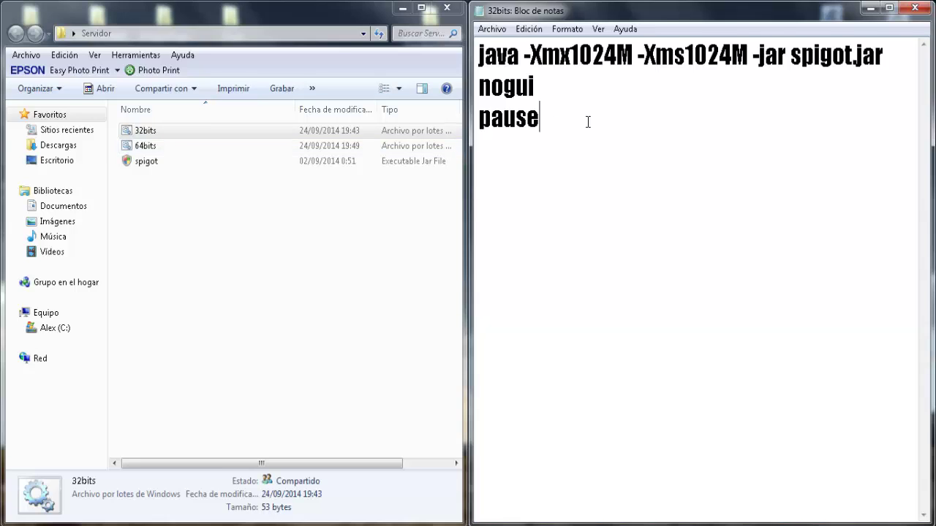
{"action": "key", "text": "ctrl+a"}
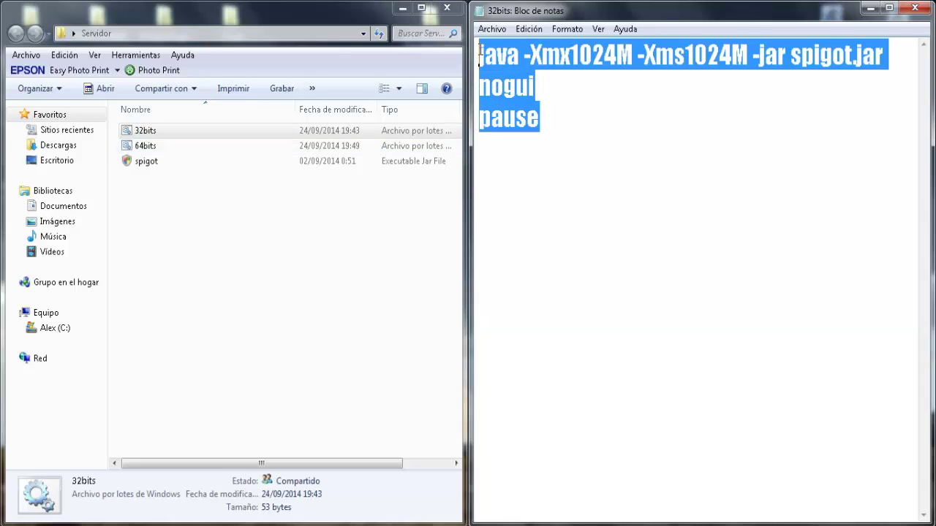
{"action": "left_click", "coordinate": [549, 103]}
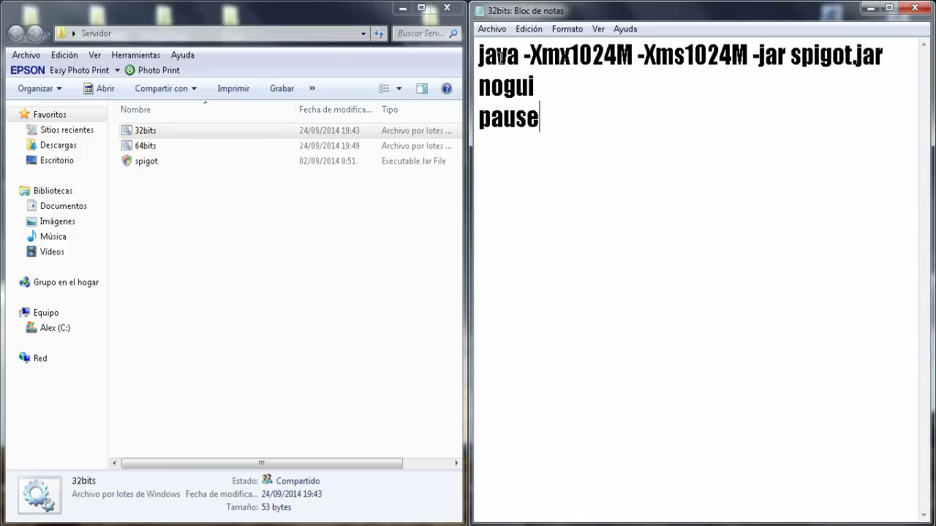
{"action": "left_click_drag", "start_coordinate": [524, 54], "coordinate": [749, 52]}
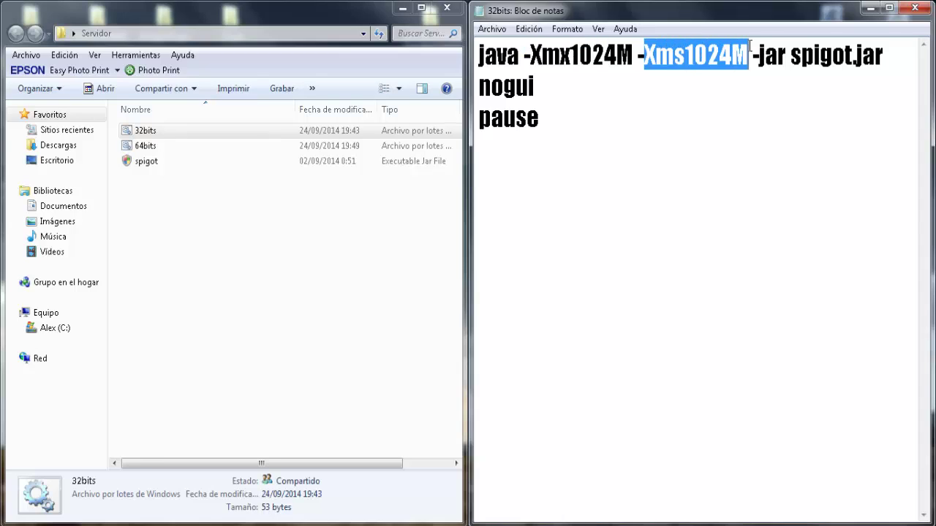
{"action": "left_click_drag", "start_coordinate": [529, 54], "coordinate": [633, 54]}
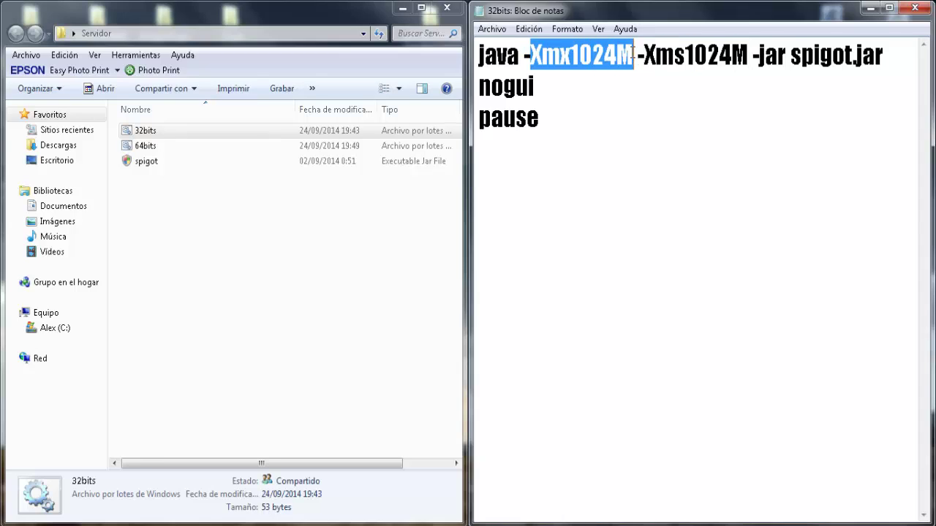
Try setting the -Xmx memory argument to 1G in the 32bits startup command.
{"action": "left_click_drag", "start_coordinate": [573, 58], "coordinate": [616, 59]}
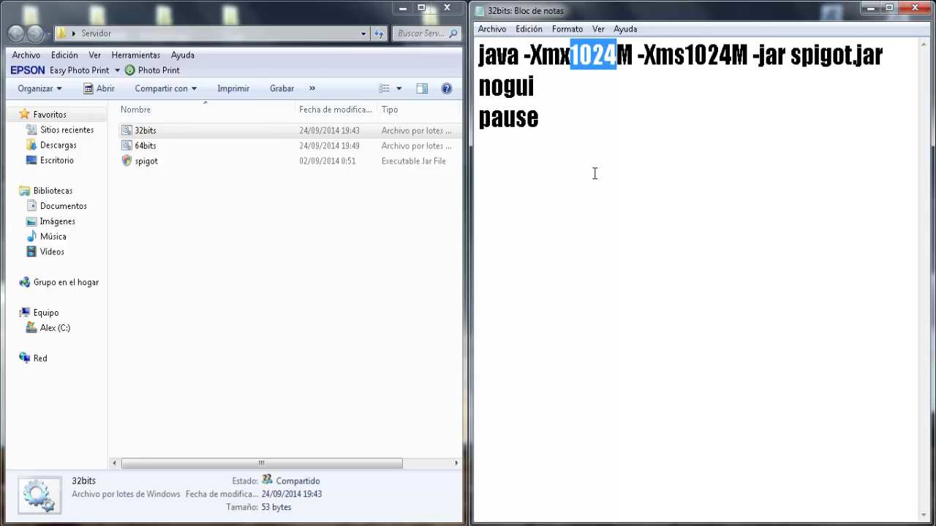
{"action": "key", "text": "BackSpace"}
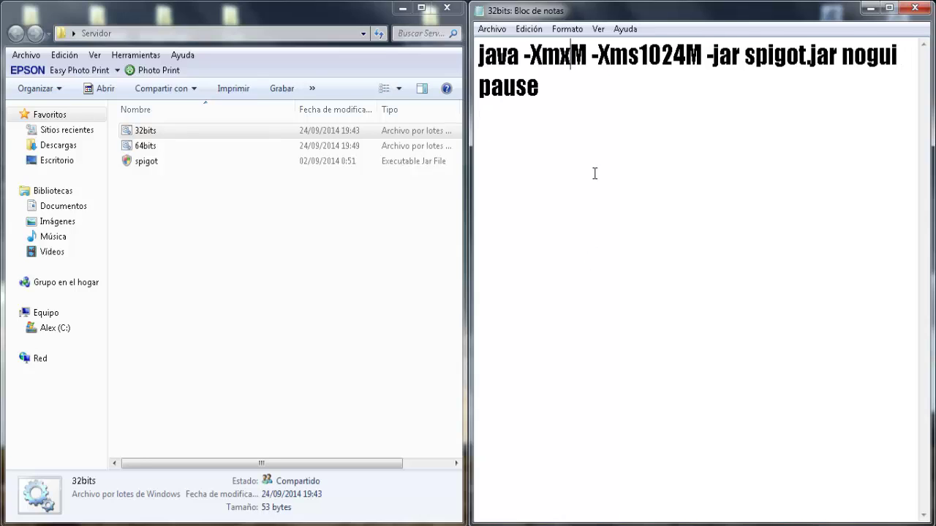
{"action": "type", "text": "2"}
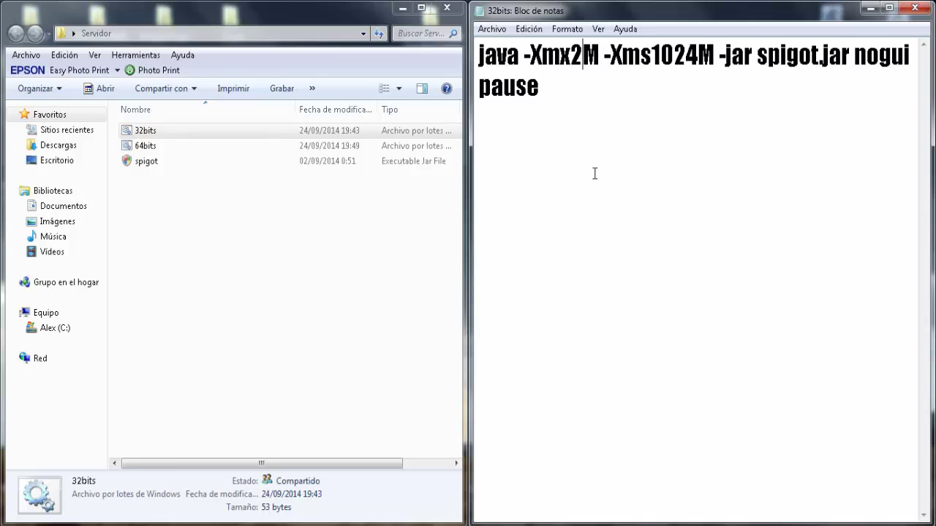
{"action": "key", "text": "BackSpace"}
{"action": "type", "text": "1"}
{"action": "key", "text": "Right"}
{"action": "key", "text": "BackSpace"}
{"action": "type", "text": "G"}
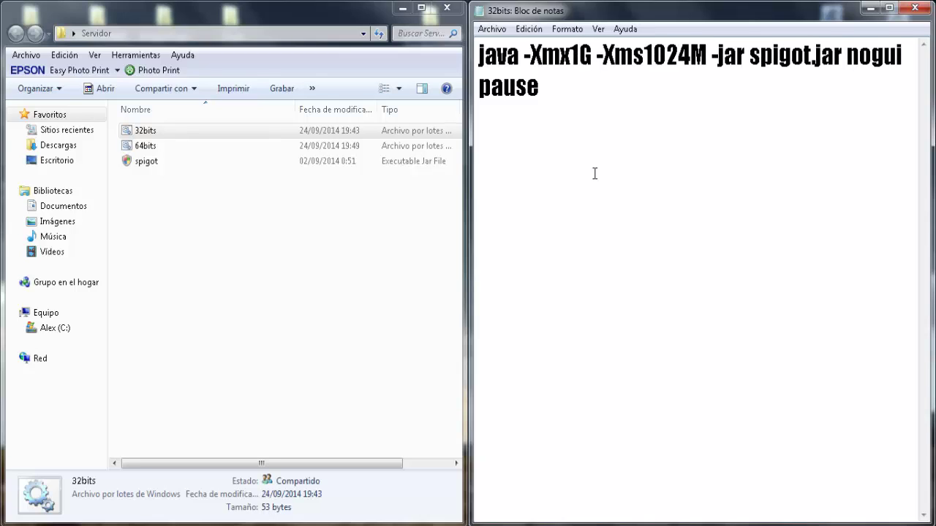
Restore the -Xmx memory argument to 1024M.
{"action": "key", "text": "BackSpace"}
{"action": "key", "text": "BackSpace"}
{"action": "type", "text": "1024"}
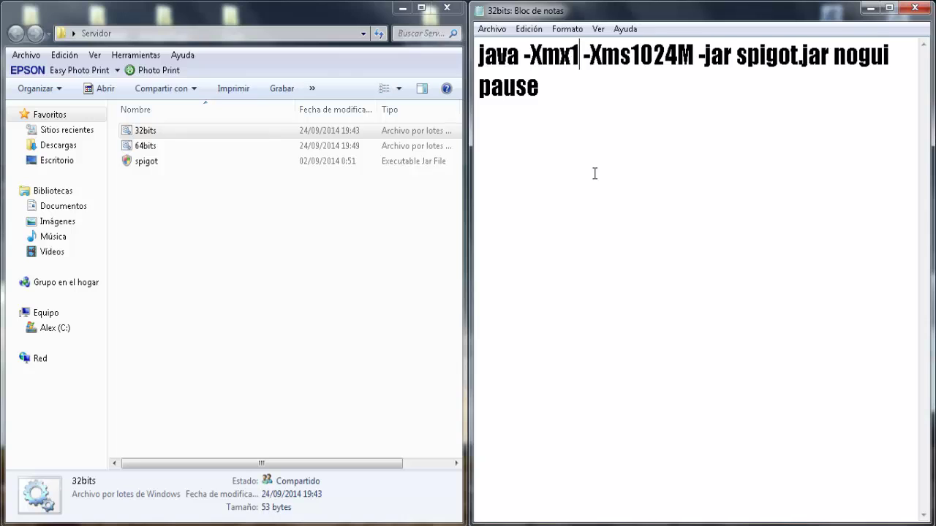
{"action": "type", "text": "M"}
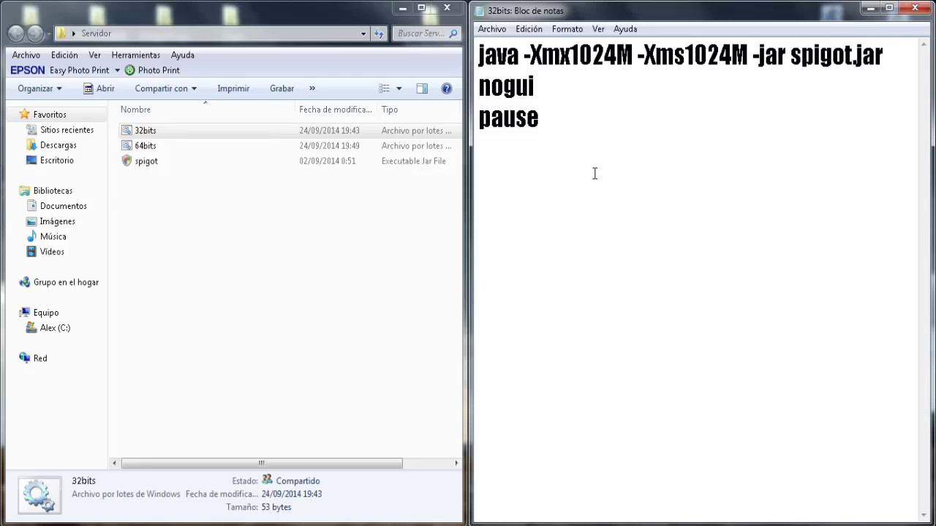
Open the calculator, enter 1024 + 12 and close the calculator.
{"action": "key", "text": "super"}
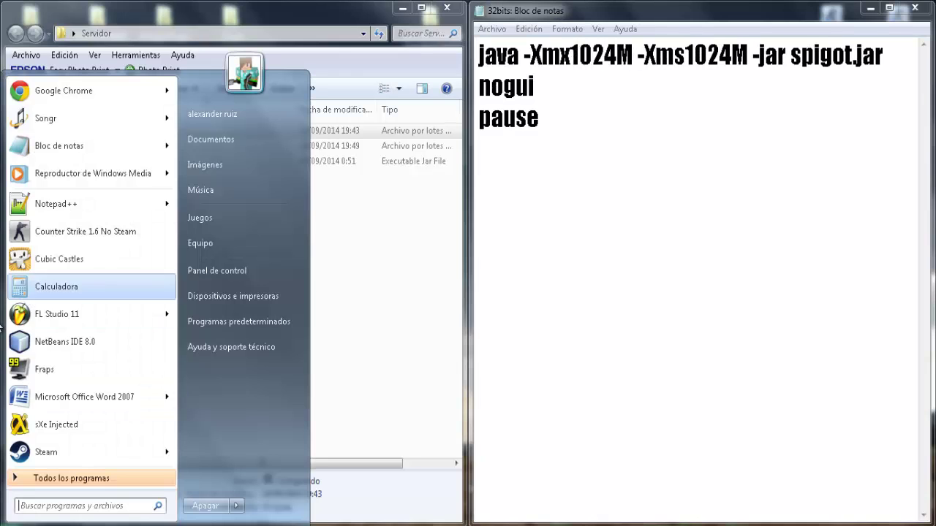
{"action": "left_click", "coordinate": [45, 285]}
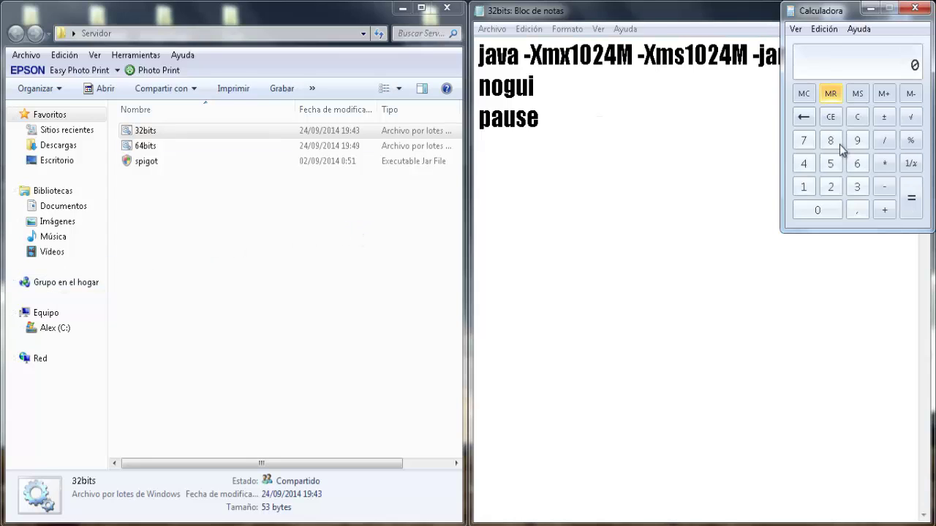
{"action": "left_click", "coordinate": [803, 186]}
{"action": "left_click", "coordinate": [817, 210]}
{"action": "left_click", "coordinate": [831, 187]}
{"action": "left_click", "coordinate": [803, 163]}
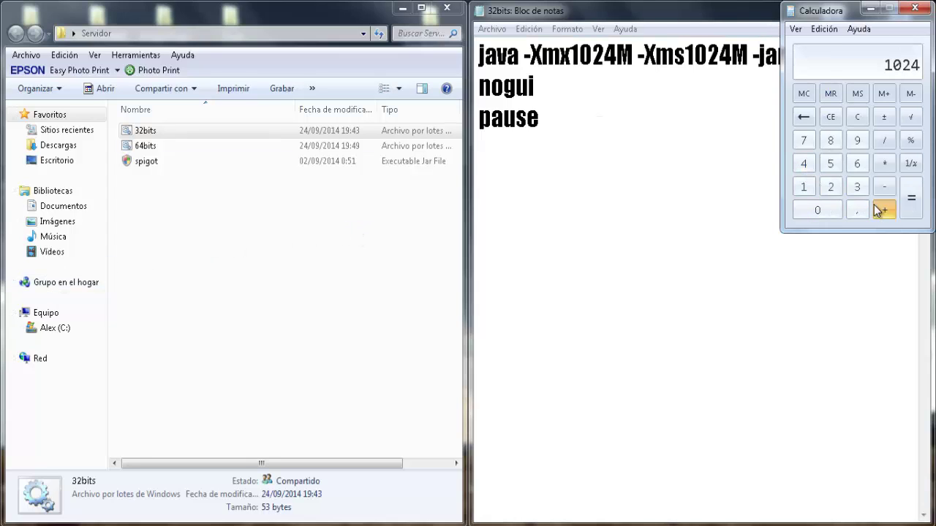
{"action": "left_click", "coordinate": [883, 209]}
{"action": "left_click", "coordinate": [803, 186]}
{"action": "left_click", "coordinate": [830, 187]}
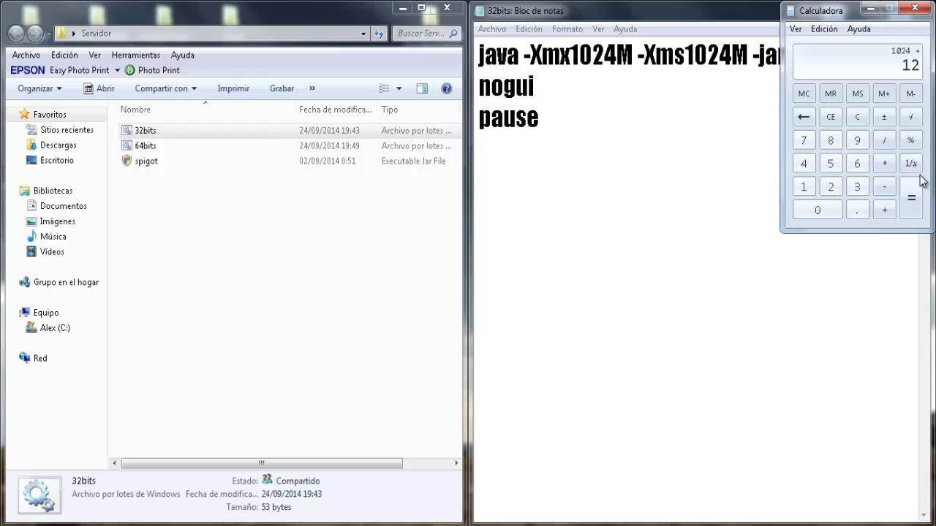
{"action": "left_click", "coordinate": [914, 8]}
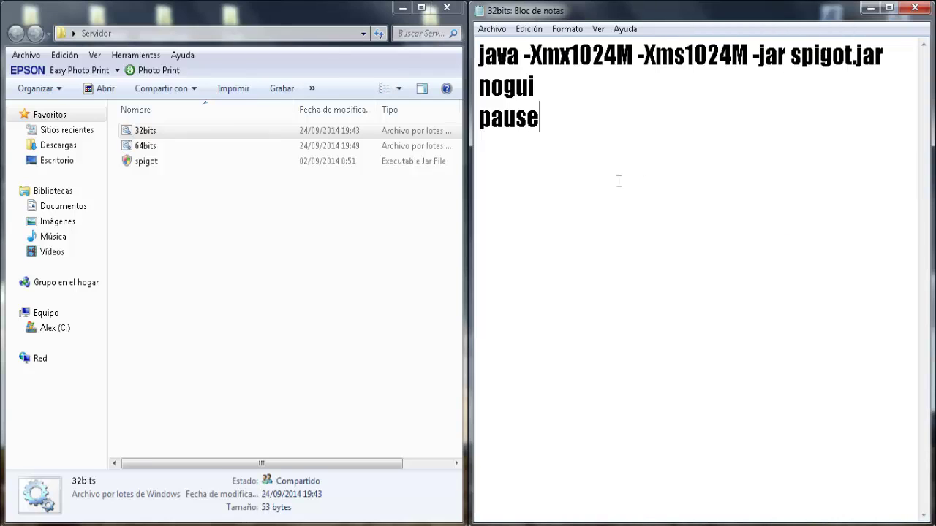
Rename the spigot jar file in the Servidor folder as spigot1.7.x.
{"action": "left_click_drag", "start_coordinate": [788, 55], "coordinate": [857, 56]}
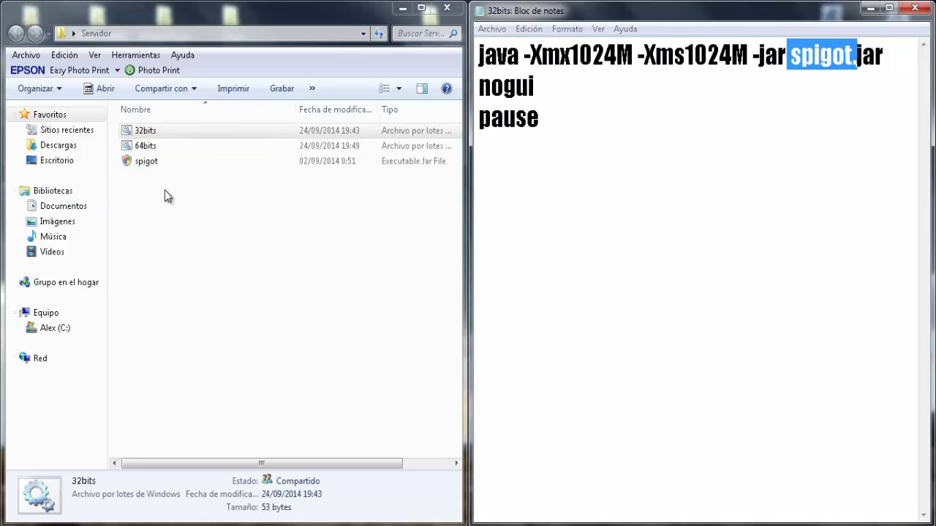
{"action": "left_click_drag", "start_coordinate": [166, 193], "coordinate": [151, 168]}
{"action": "right_click", "coordinate": [150, 168]}
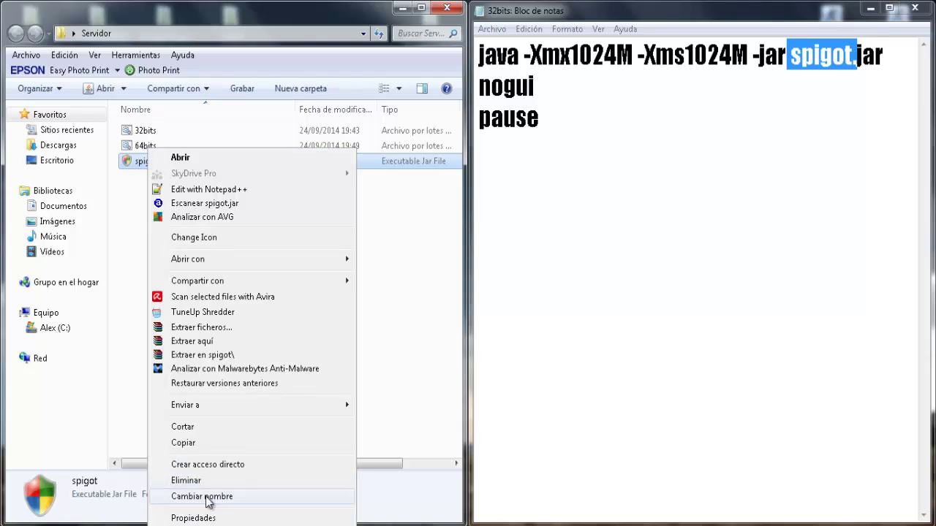
{"action": "left_click", "coordinate": [210, 494]}
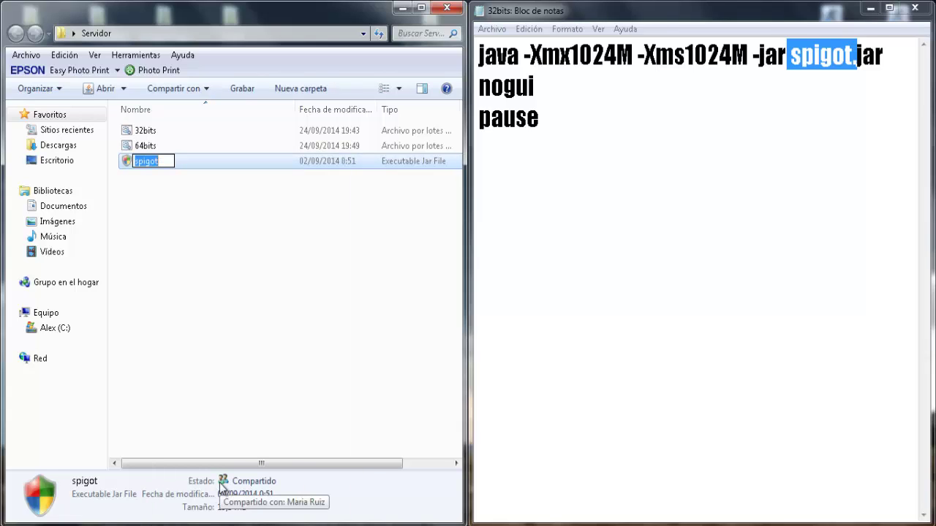
{"action": "key", "text": "End"}
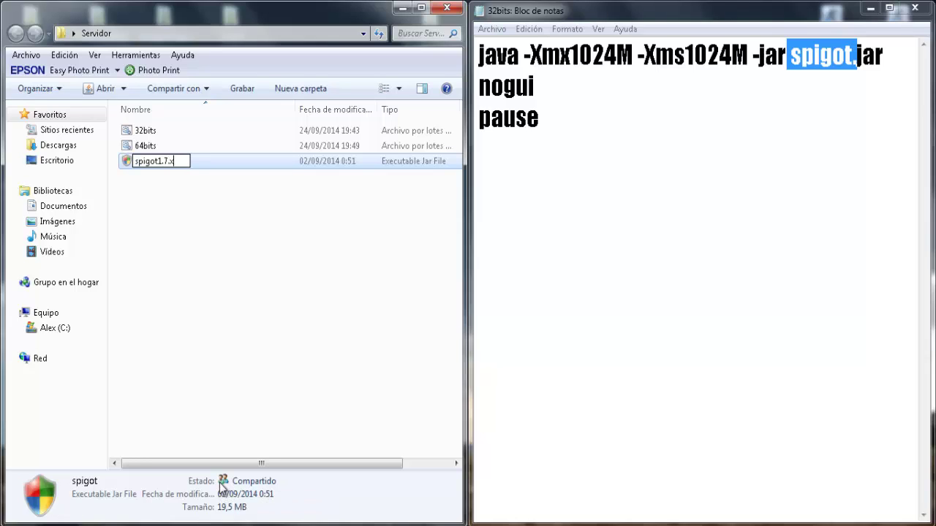
{"action": "key", "text": "Return"}
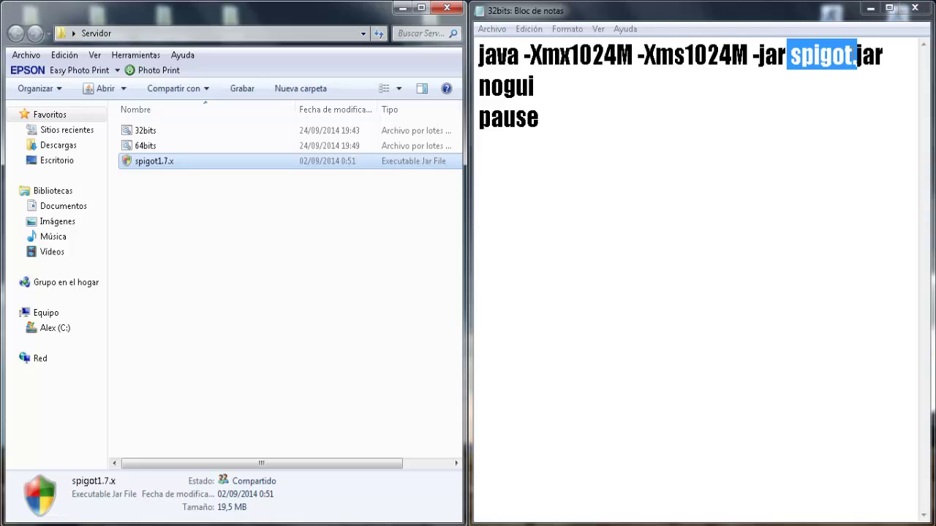
Change the jar name in the 32bits startup command to spigot1.7.x.jar, then save and close the file.
{"action": "left_click", "coordinate": [853, 57]}
{"action": "type", "text": "1.7.x"}
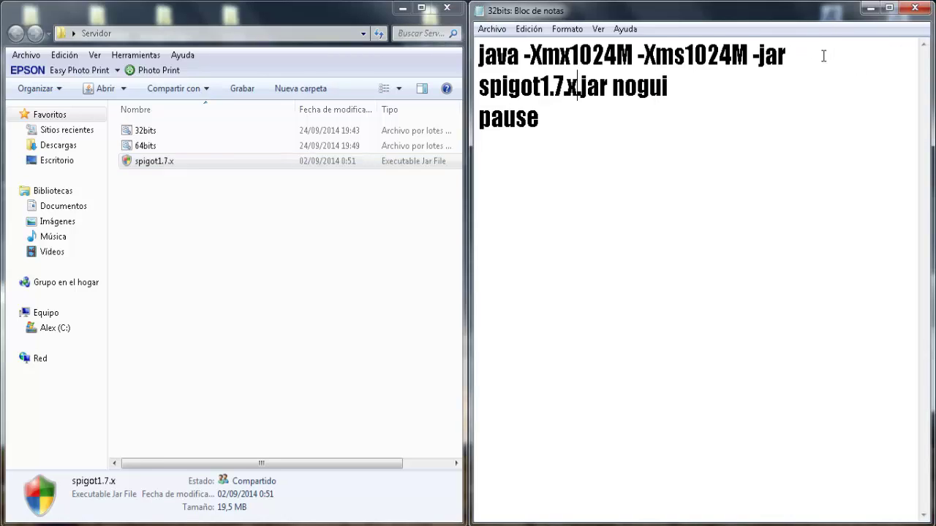
{"action": "left_click_drag", "start_coordinate": [753, 87], "coordinate": [412, 51]}
{"action": "double_click", "coordinate": [585, 126]}
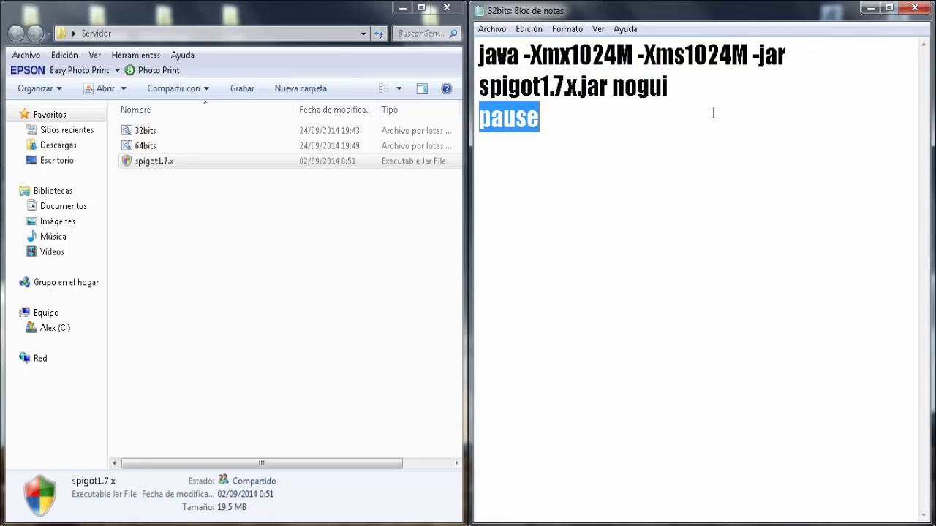
{"action": "left_click", "coordinate": [914, 8]}
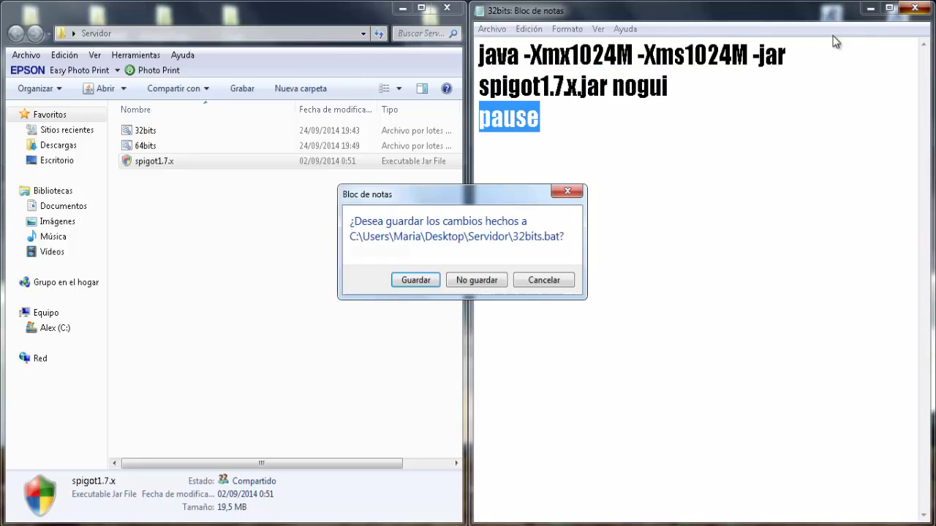
{"action": "left_click", "coordinate": [415, 280]}
Maximize the Servidor folder window and rename the 32bits batch file as Start.
{"action": "left_click", "coordinate": [420, 8]}
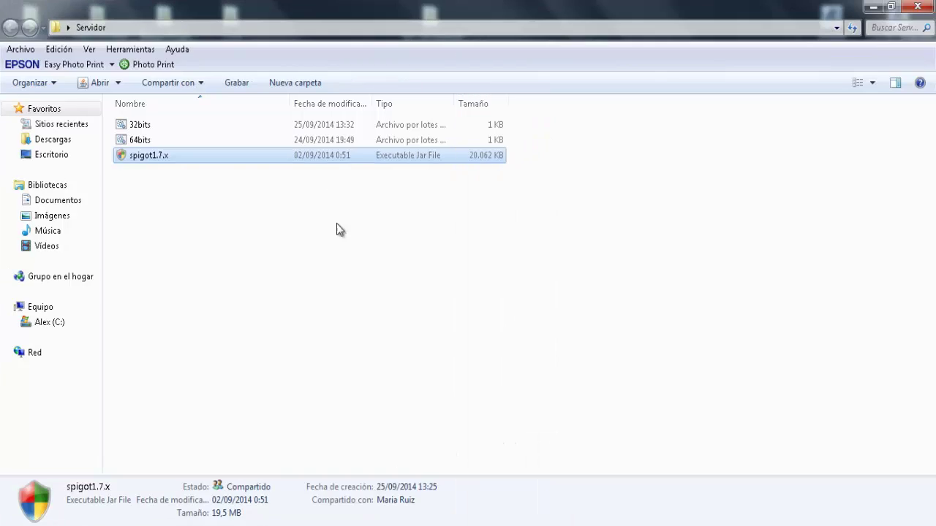
{"action": "left_click", "coordinate": [338, 229]}
{"action": "right_click", "coordinate": [314, 228]}
{"action": "left_click", "coordinate": [351, 284]}
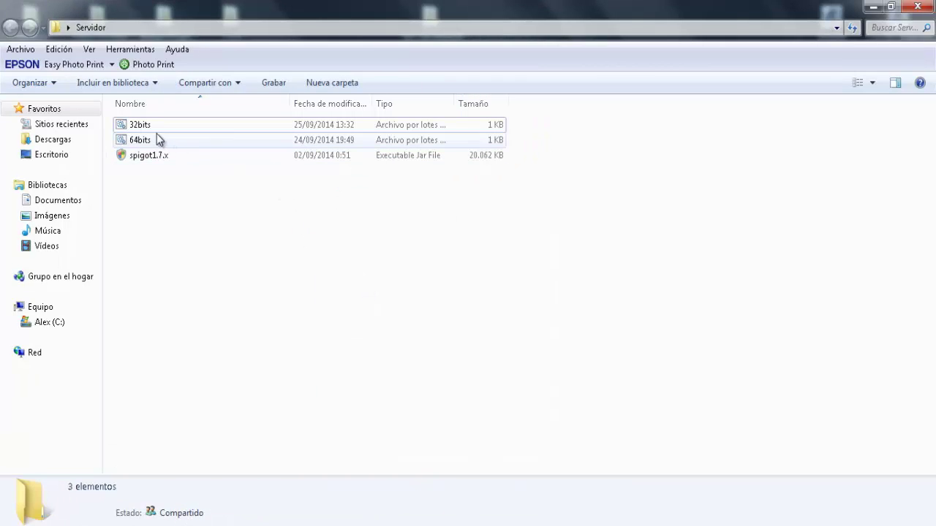
{"action": "left_click", "coordinate": [144, 126]}
{"action": "right_click", "coordinate": [146, 128]}
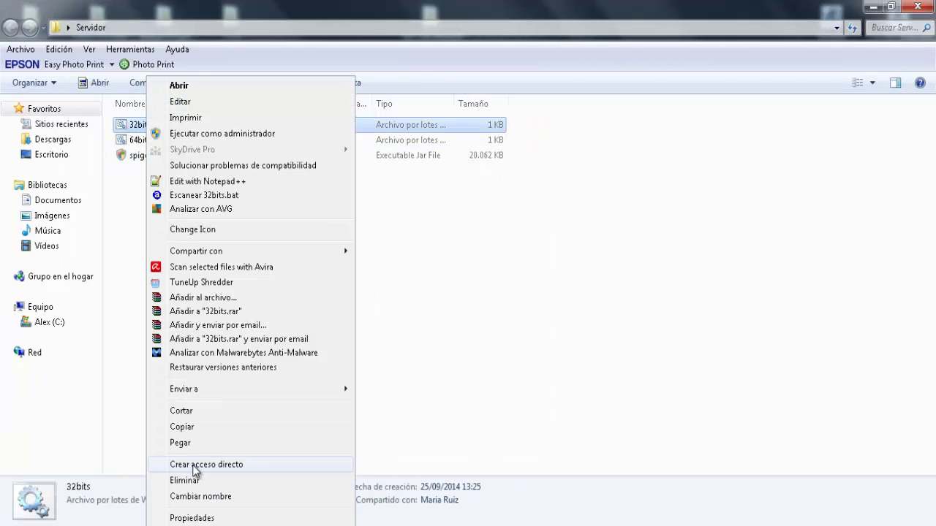
{"action": "left_click", "coordinate": [199, 495]}
{"action": "type", "text": "Start"}
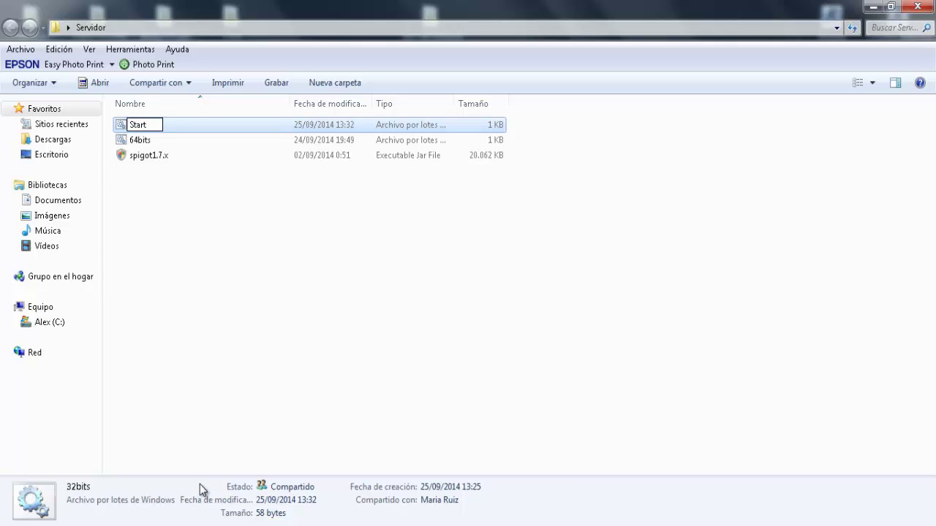
{"action": "key", "text": "Return"}
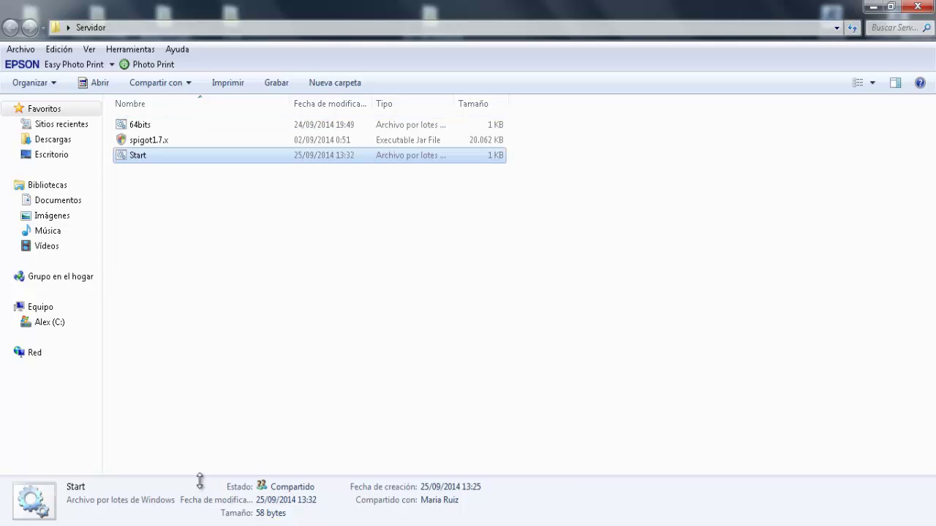
Move the unneeded 64bits batch file out of the Servidor folder, leaving the folder window maximized.
{"action": "left_click", "coordinate": [257, 232]}
{"action": "key", "text": "super+Left"}
{"action": "left_click_drag", "start_coordinate": [219, 130], "coordinate": [906, 329]}
{"action": "left_click", "coordinate": [421, 8]}
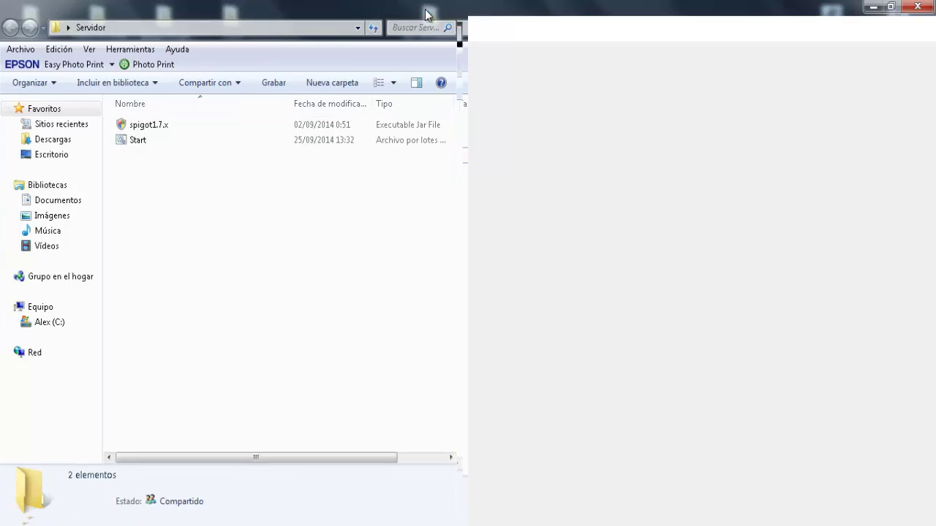
Run the Start batch file and move its console window clear of the file list.
{"action": "left_click", "coordinate": [145, 142]}
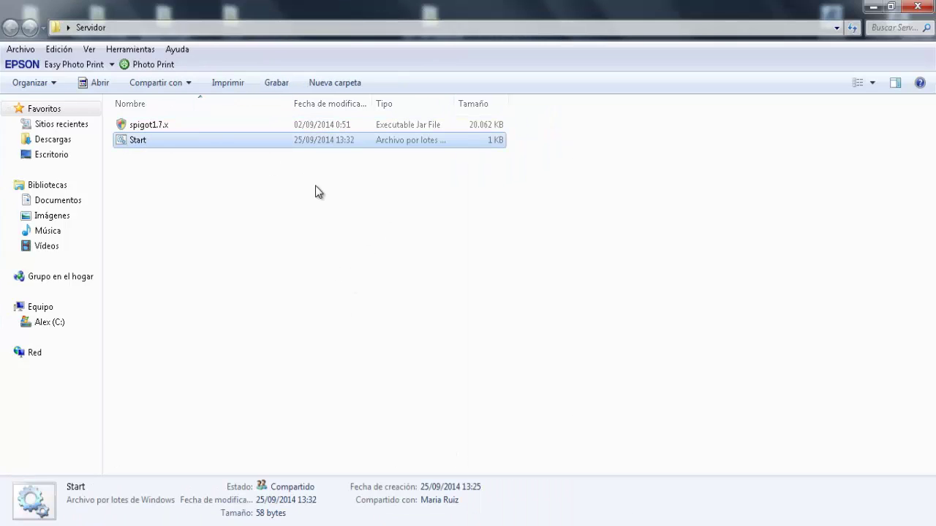
{"action": "key", "text": "Return"}
{"action": "left_click_drag", "start_coordinate": [285, 84], "coordinate": [687, 59]}
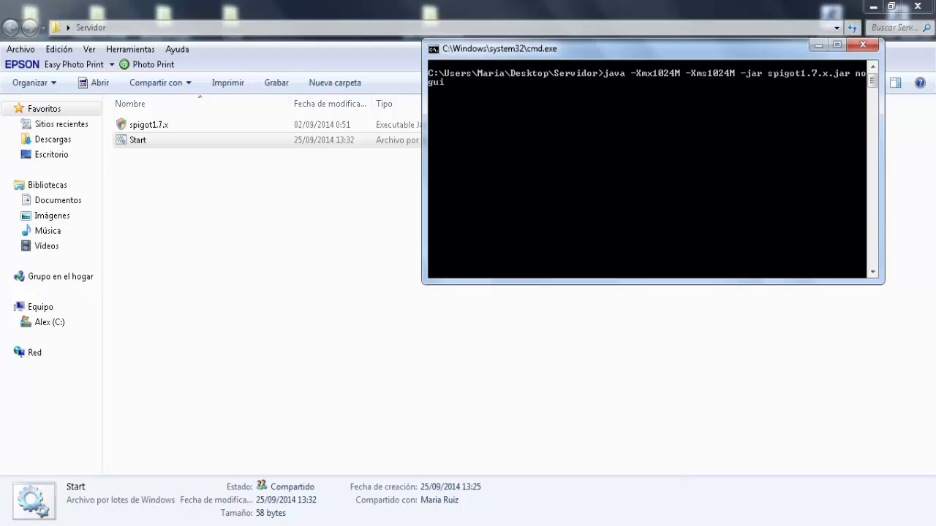
Switch to the running Minecraft client and check its version in the window title.
{"action": "key", "text": "alt+Tab"}
{"action": "left_click", "coordinate": [688, 387]}
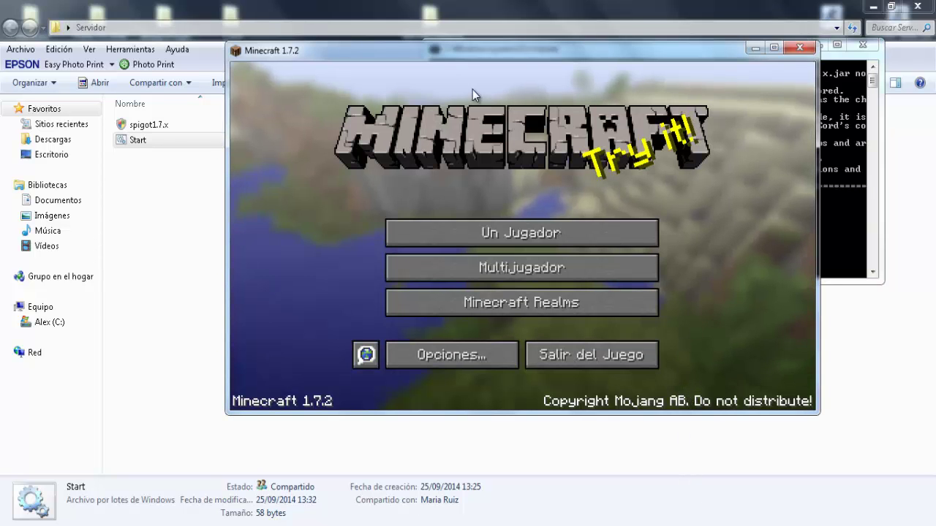
{"action": "left_click_drag", "start_coordinate": [543, 50], "coordinate": [523, 65]}
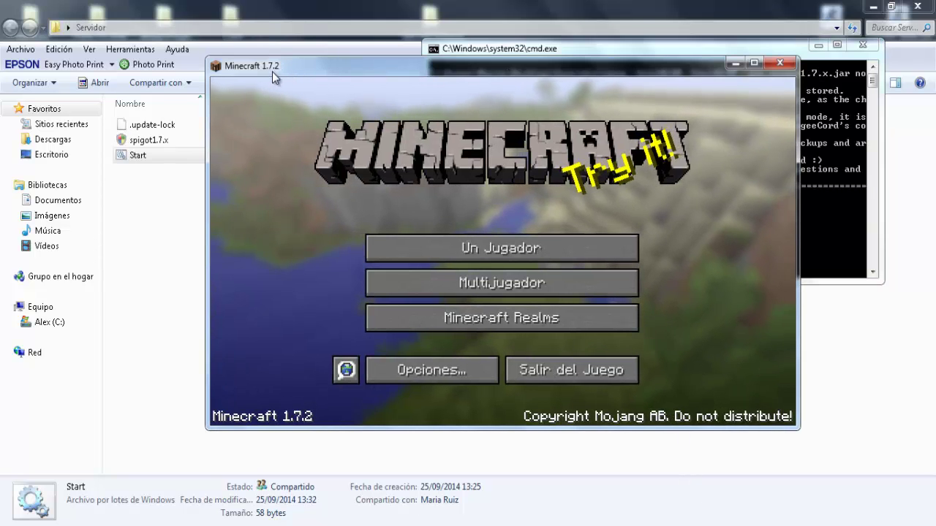
Review the server's first startup output, minimize the Minecraft client and dismiss the paused console.
{"action": "left_click", "coordinate": [821, 178]}
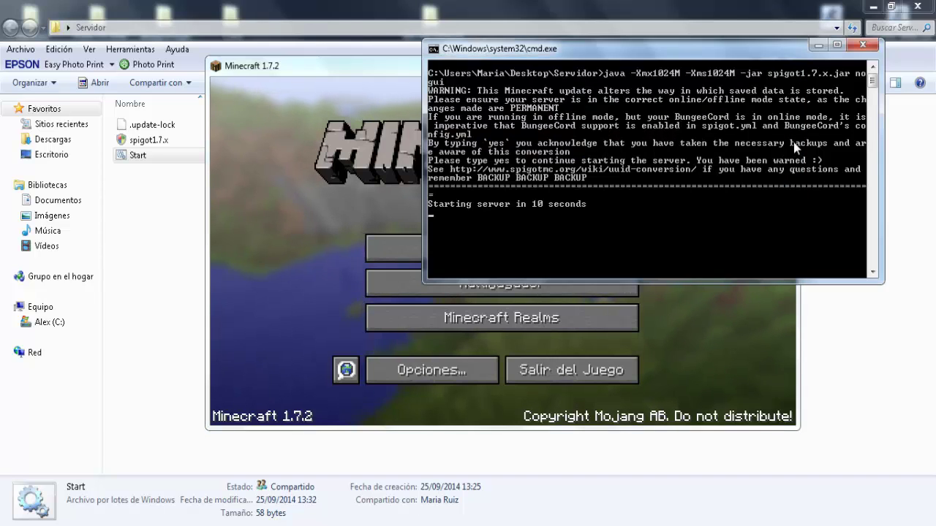
{"action": "scroll", "coordinate": [793, 142], "scroll_direction": "down", "scroll_amount": 1}
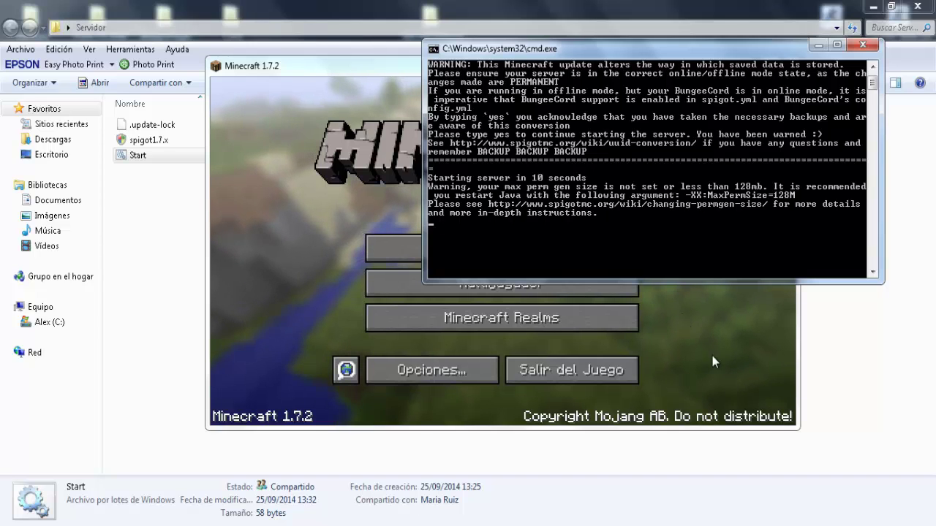
{"action": "key", "text": "alt+Tab"}
{"action": "left_click", "coordinate": [737, 62]}
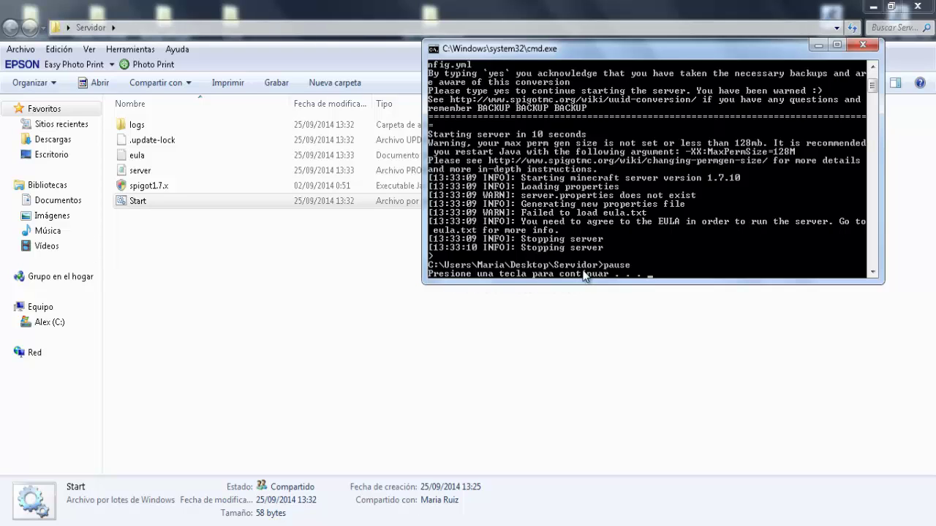
{"action": "key", "text": "Return"}
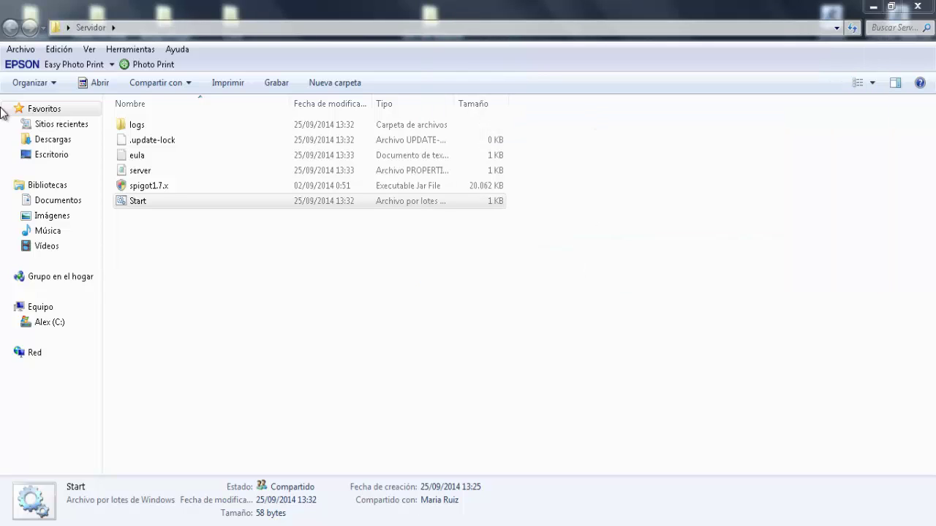
Set eula=true in the eula text file, then save and close it.
{"action": "left_click", "coordinate": [143, 157]}
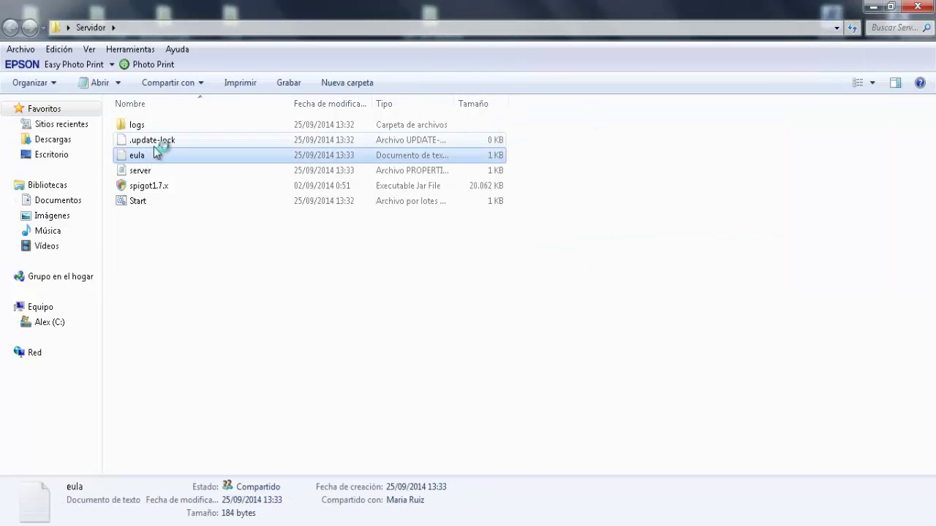
{"action": "double_click", "coordinate": [143, 156]}
{"action": "left_click_drag", "start_coordinate": [665, 373], "coordinate": [600, 375]}
{"action": "type", "text": "true"}
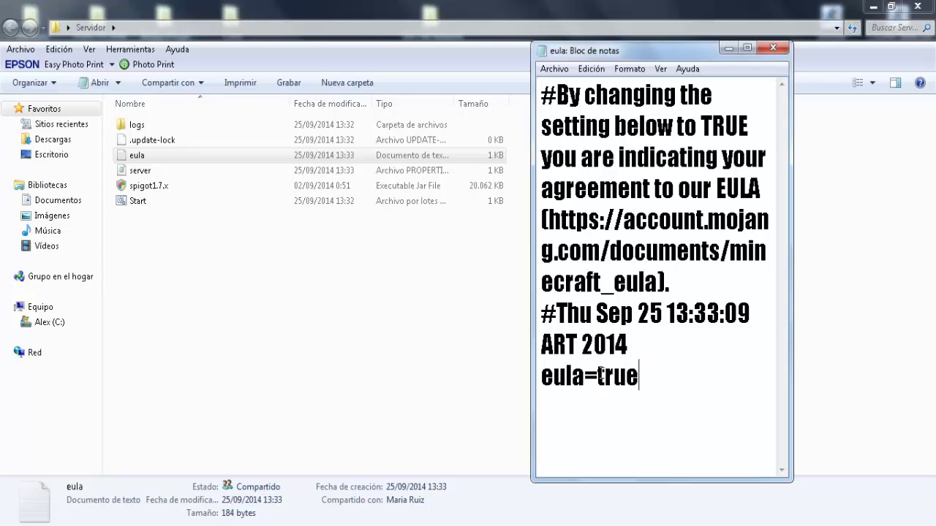
{"action": "left_click", "coordinate": [772, 48]}
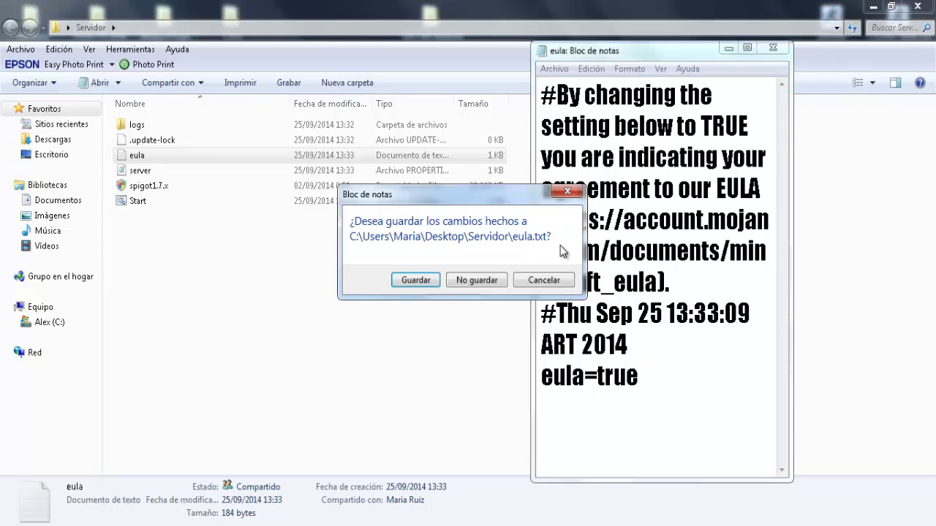
{"action": "left_click", "coordinate": [416, 338]}
Run the Start batch file again to generate the server worlds, dismissing the Windows colour scheme prompt.
{"action": "double_click", "coordinate": [135, 207]}
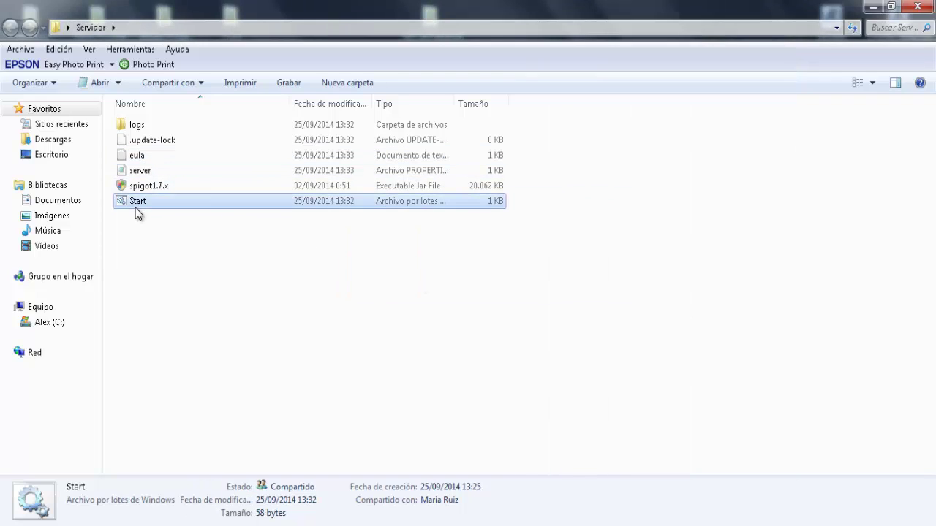
{"action": "left_click_drag", "start_coordinate": [320, 108], "coordinate": [689, 59]}
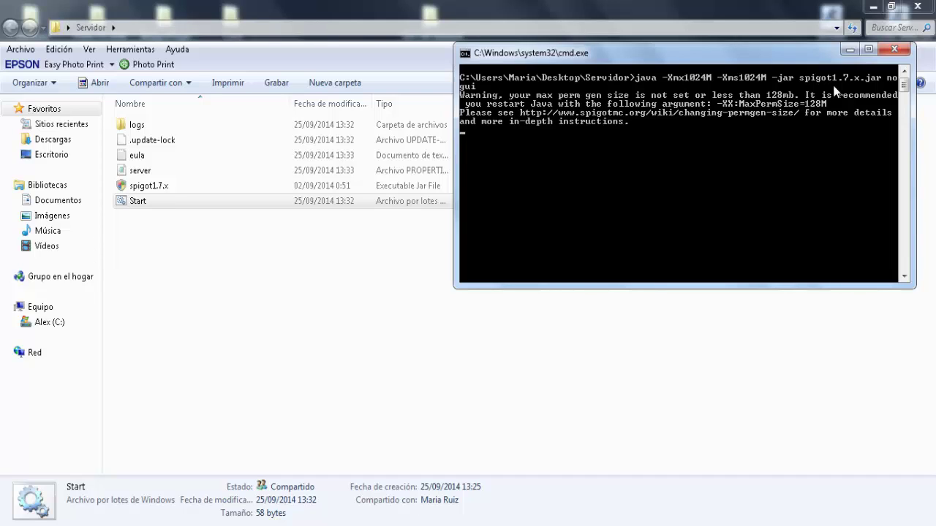
{"action": "scroll", "coordinate": [831, 99], "scroll_direction": "down", "scroll_amount": 1}
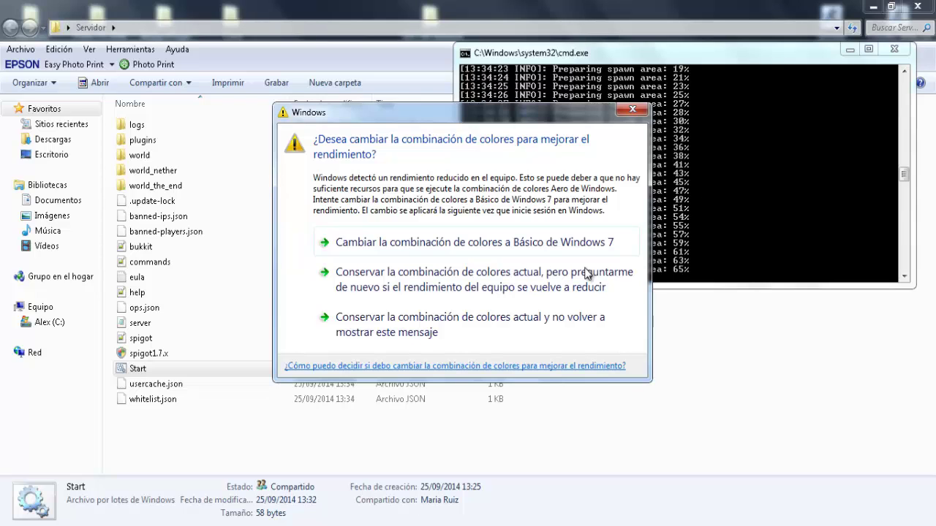
{"action": "left_click", "coordinate": [635, 111]}
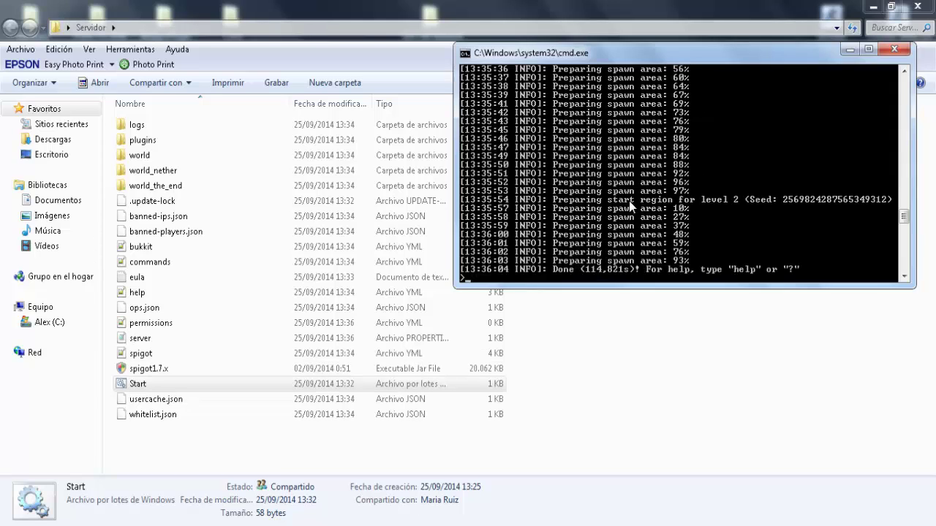
Shut down the server with the stop command and dismiss the paused console.
{"action": "type", "text": "op"}
{"action": "key", "text": "Return"}
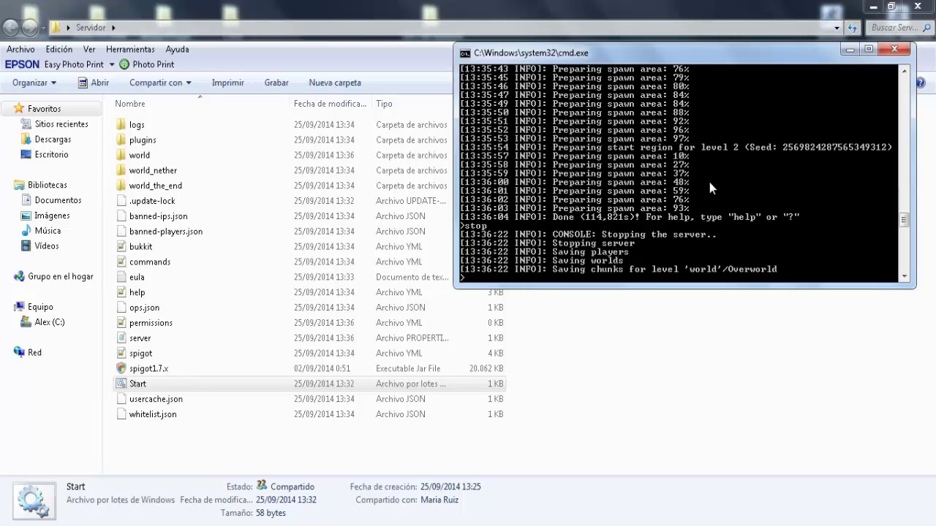
{"action": "left_click_drag", "start_coordinate": [658, 52], "coordinate": [654, 35]}
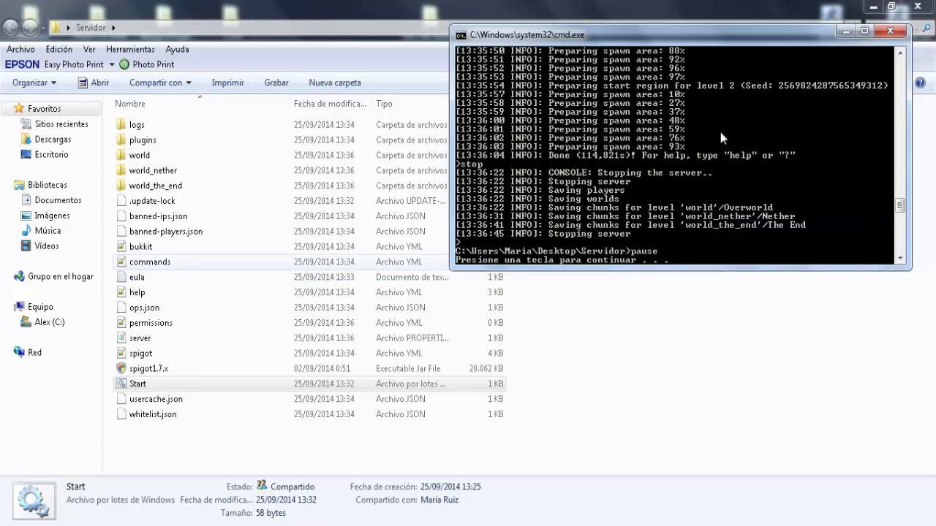
{"action": "key", "text": "Return"}
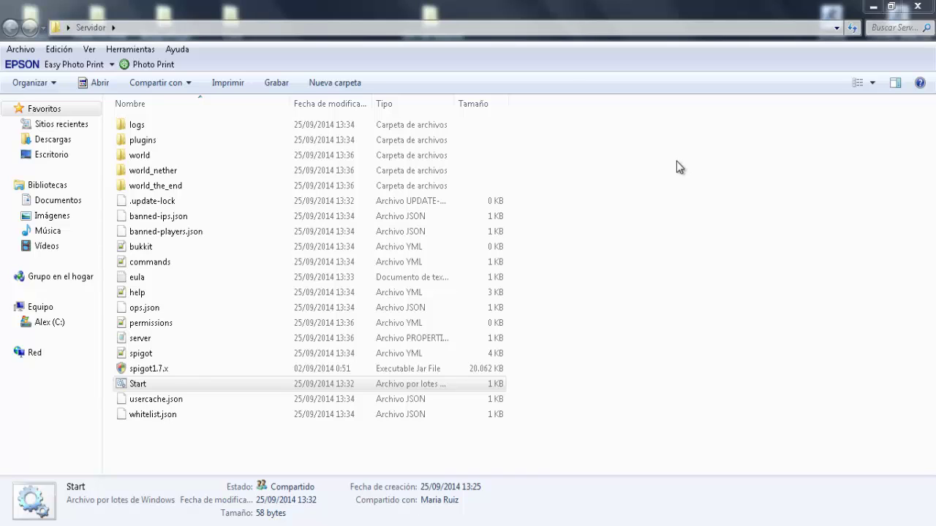
Look inside the plugins folder and return to the Servidor folder.
{"action": "left_click_drag", "start_coordinate": [609, 438], "coordinate": [592, 180]}
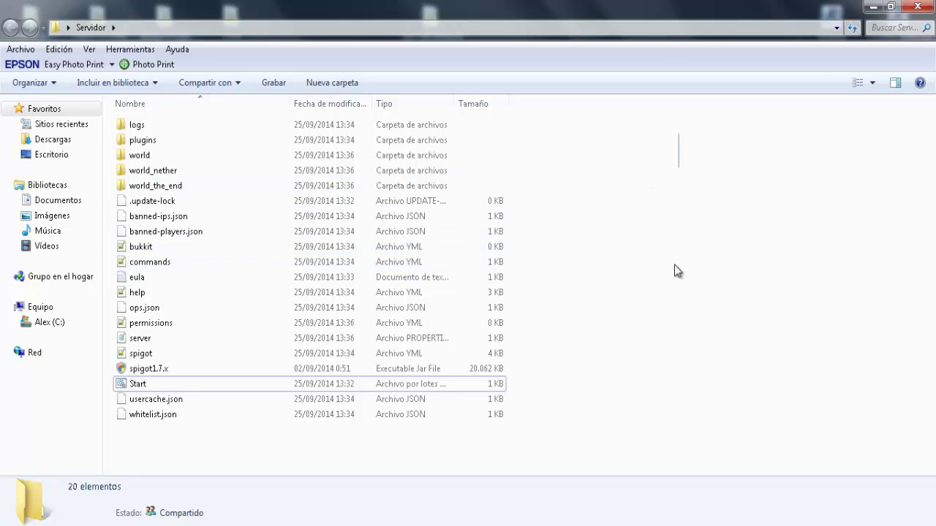
{"action": "double_click", "coordinate": [165, 141]}
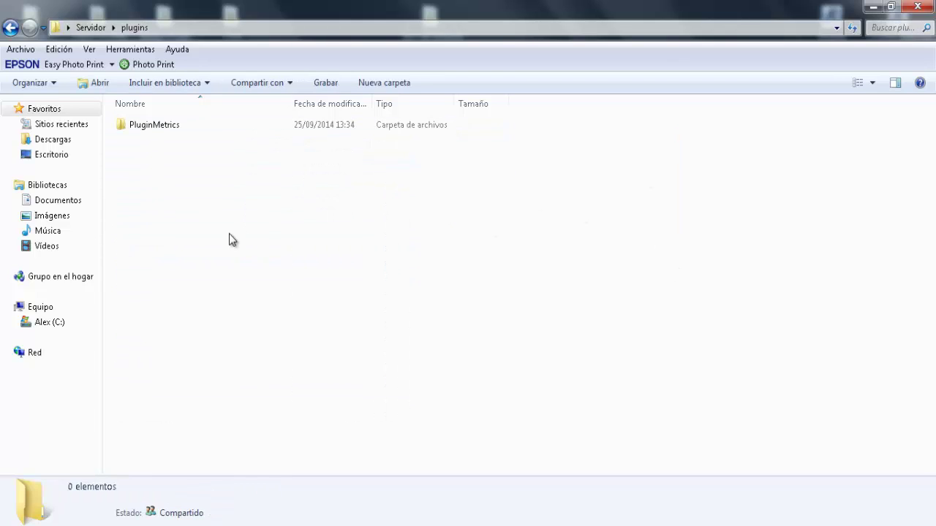
{"action": "left_click_drag", "start_coordinate": [247, 237], "coordinate": [326, 141]}
{"action": "left_click_drag", "start_coordinate": [163, 162], "coordinate": [644, 273]}
{"action": "left_click", "coordinate": [8, 28]}
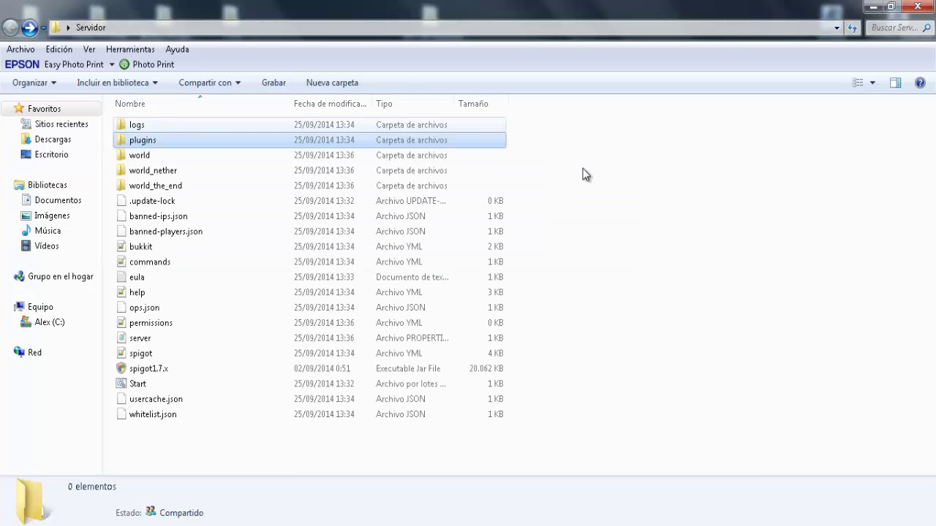
Reopen the plugins folder to show where plugins go, and go back to the Servidor folder.
{"action": "left_click_drag", "start_coordinate": [652, 188], "coordinate": [726, 253]}
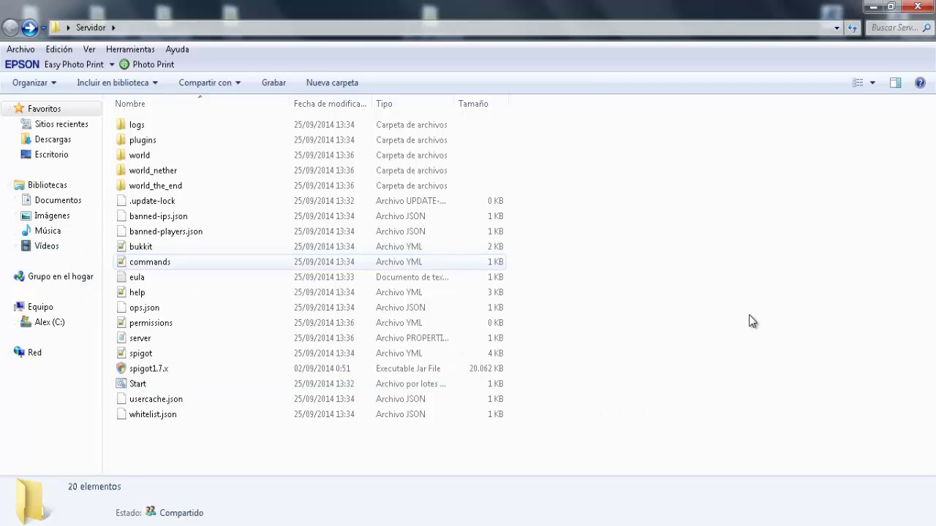
{"action": "double_click", "coordinate": [143, 140]}
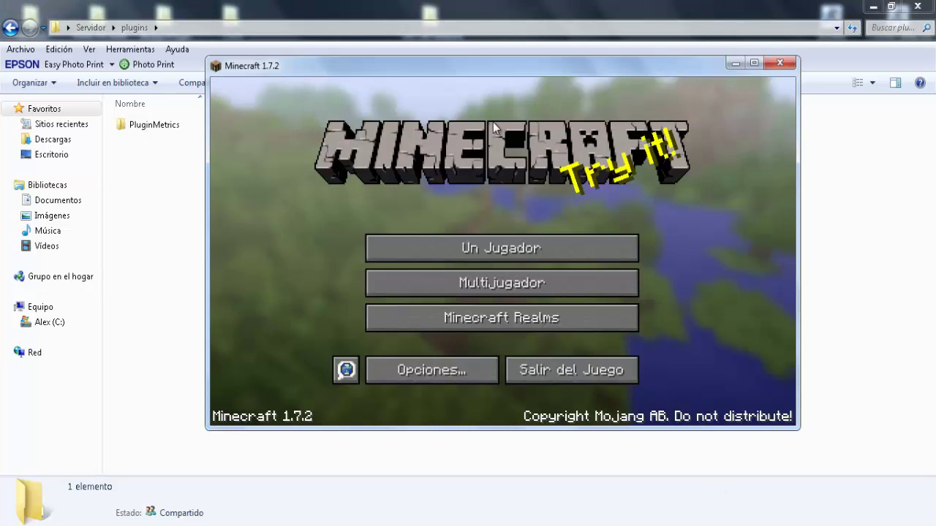
{"action": "left_click", "coordinate": [158, 183]}
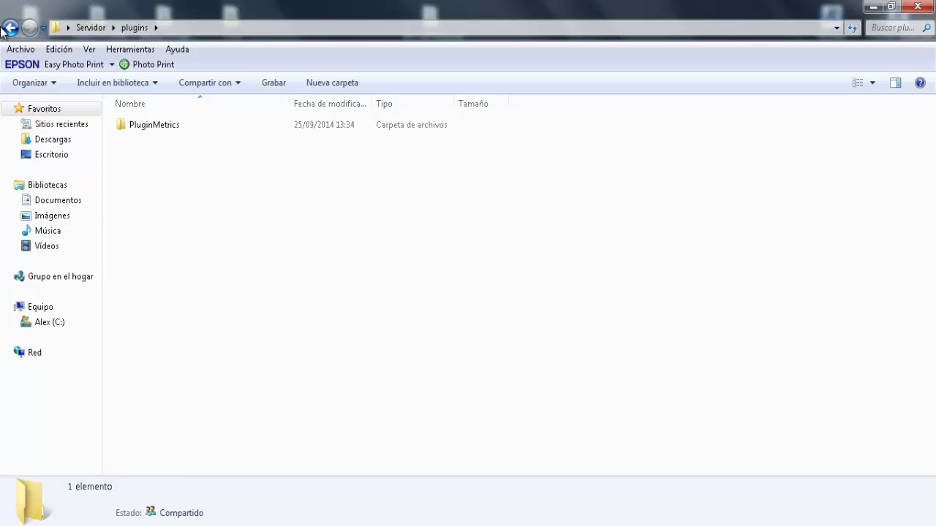
{"action": "left_click", "coordinate": [20, 28]}
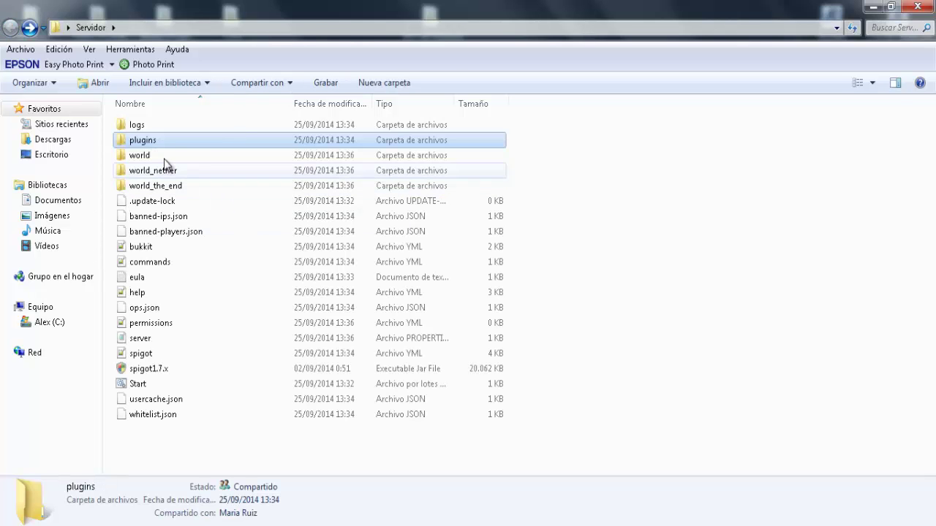
Look inside the world folder, go back to Servidor, and point out the world_nether and world_the_end folders.
{"action": "left_click", "coordinate": [162, 155]}
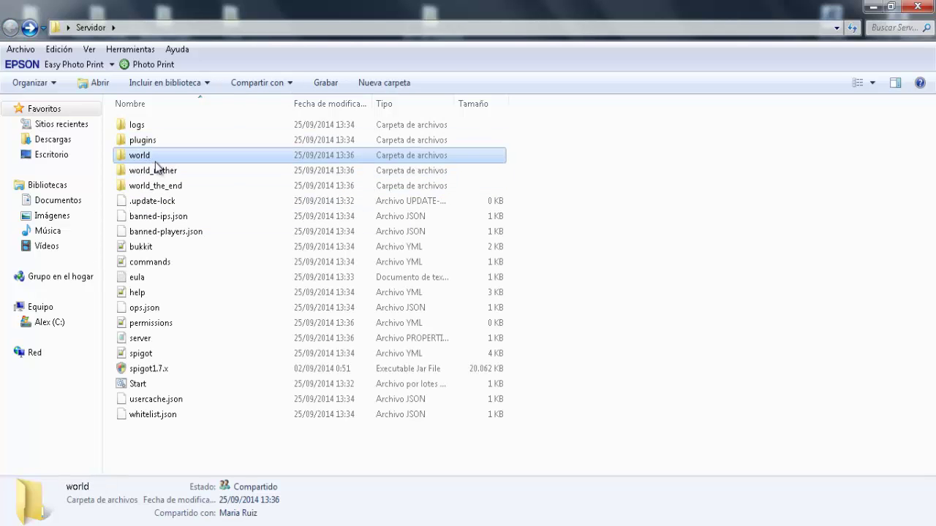
{"action": "double_click", "coordinate": [146, 160]}
{"action": "left_click_drag", "start_coordinate": [163, 276], "coordinate": [192, 118]}
{"action": "left_click", "coordinate": [14, 29]}
{"action": "left_click", "coordinate": [153, 184]}
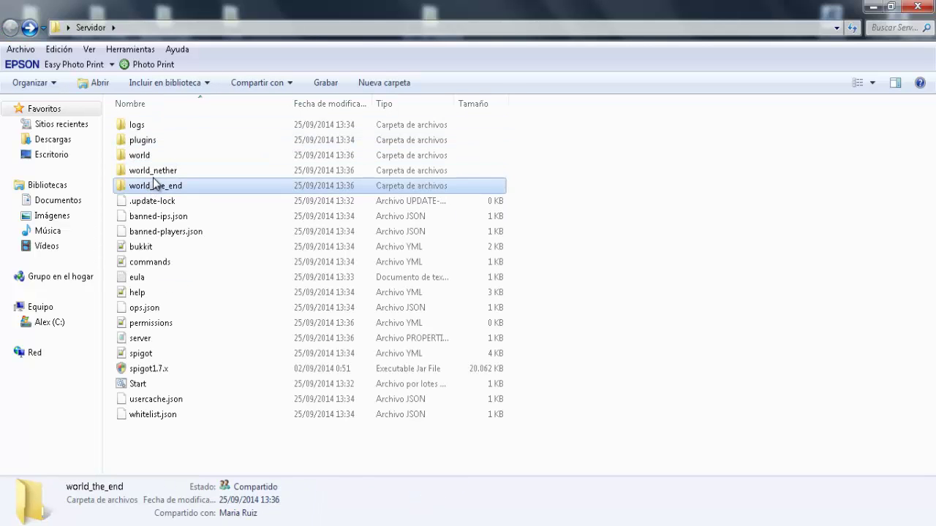
{"action": "left_click", "coordinate": [160, 176]}
{"action": "left_click", "coordinate": [170, 190]}
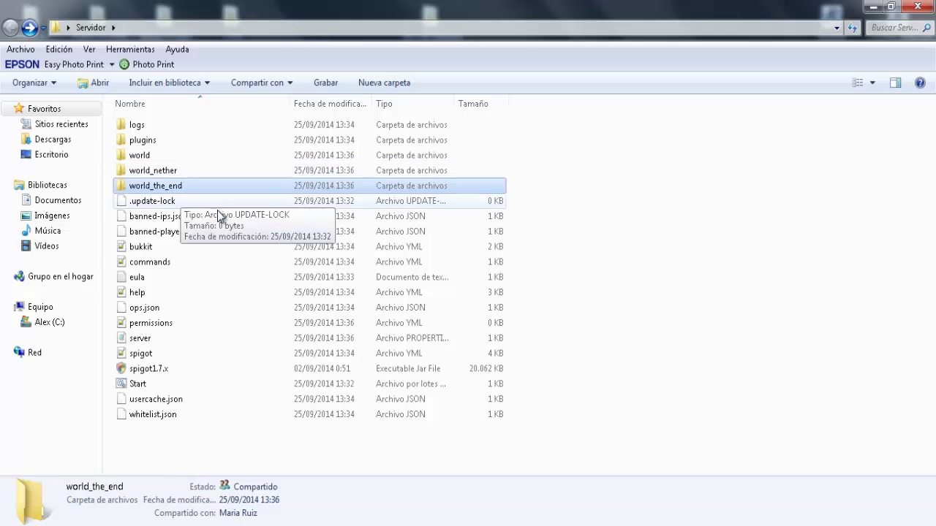
Go through the two ban list files, view banned-ips.json in Notepad++ and close it.
{"action": "key", "text": "Down"}
{"action": "key", "text": "Down"}
{"action": "key", "text": "Down"}
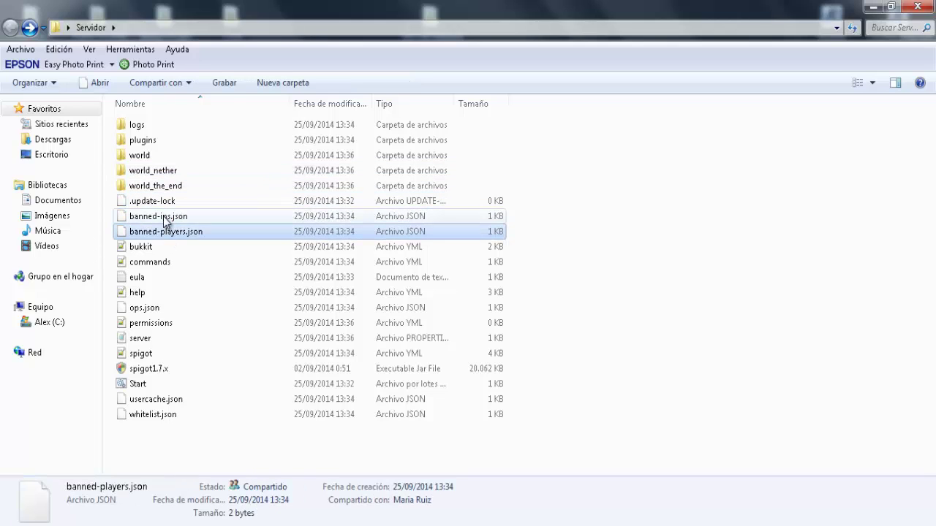
{"action": "key", "text": "Up"}
{"action": "key", "text": "Down"}
{"action": "key", "text": "Up"}
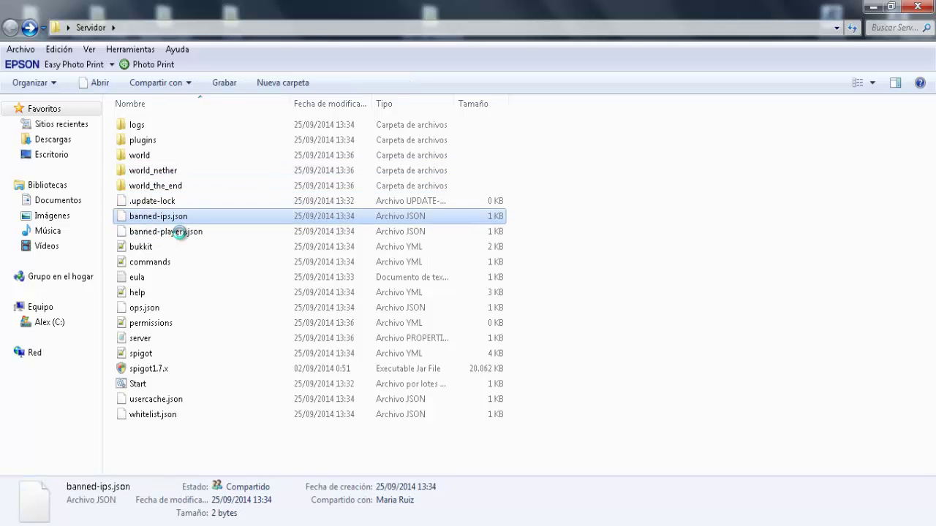
{"action": "key", "text": "Menu"}
{"action": "left_click", "coordinate": [212, 196]}
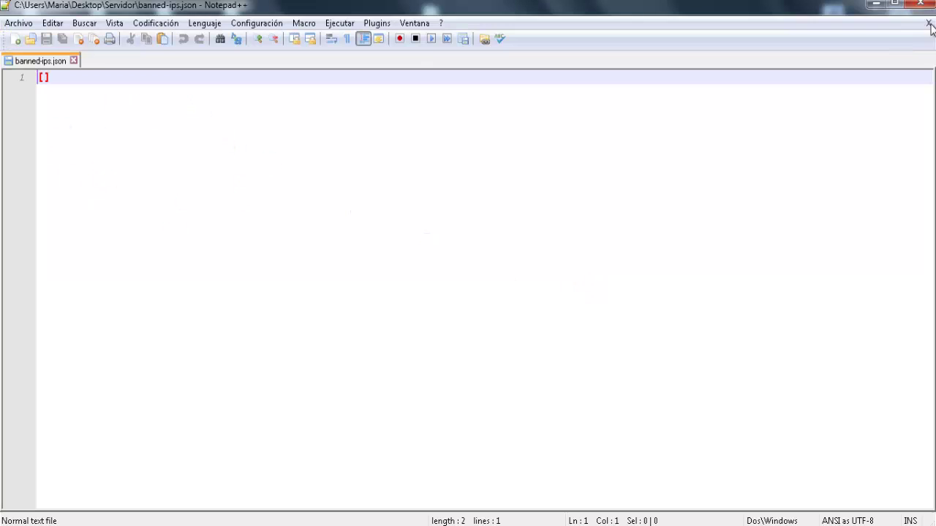
{"action": "left_click", "coordinate": [73, 60]}
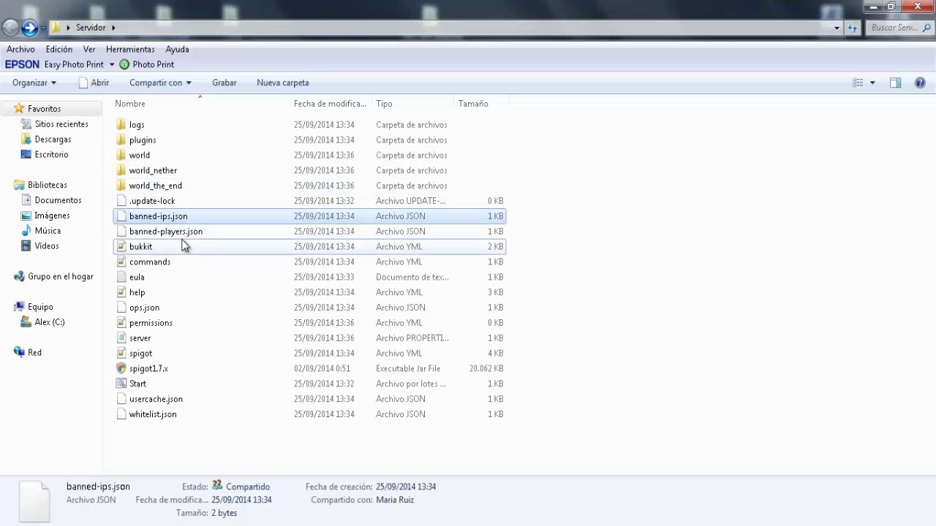
Open the bukkit configuration file, examine its allow-end setting, and tile the editor window beside the Servidor folder.
{"action": "left_click", "coordinate": [184, 231]}
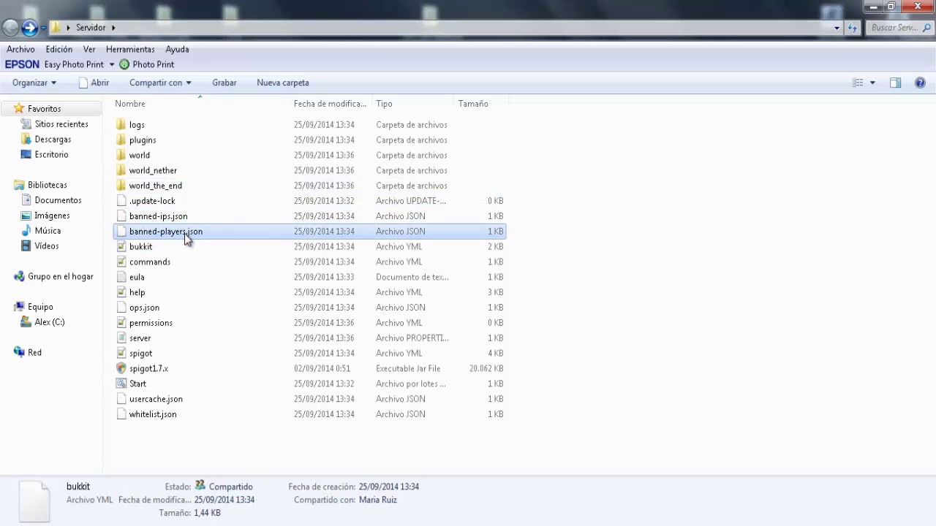
{"action": "left_click", "coordinate": [756, 209]}
{"action": "left_click", "coordinate": [141, 249]}
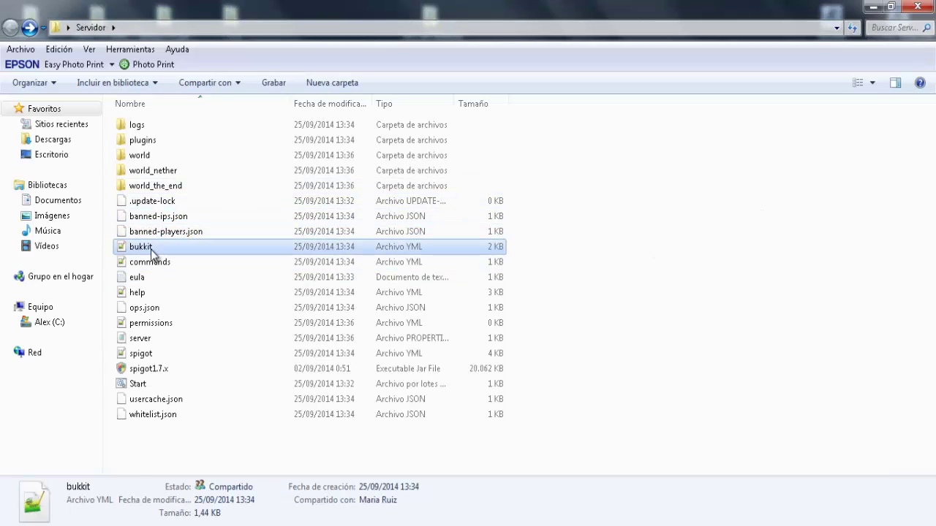
{"action": "double_click", "coordinate": [142, 249]}
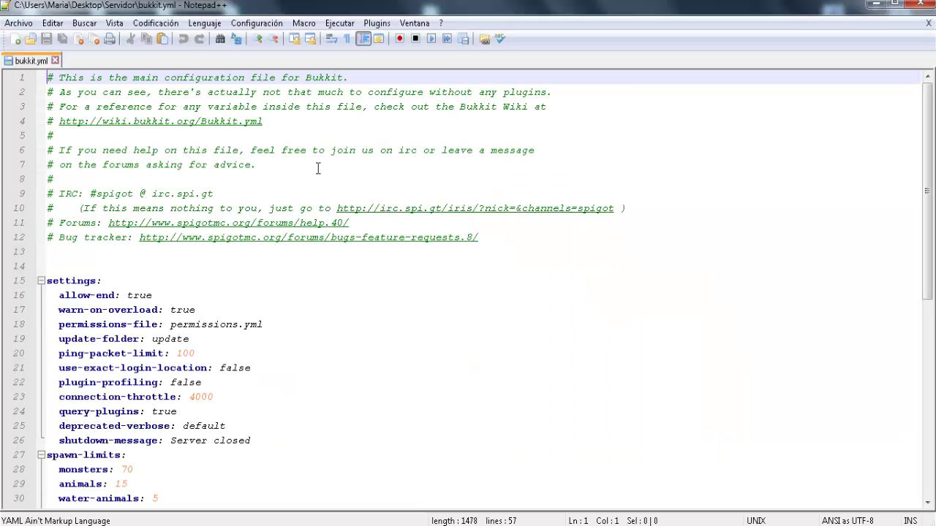
{"action": "left_click_drag", "start_coordinate": [60, 297], "coordinate": [76, 297]}
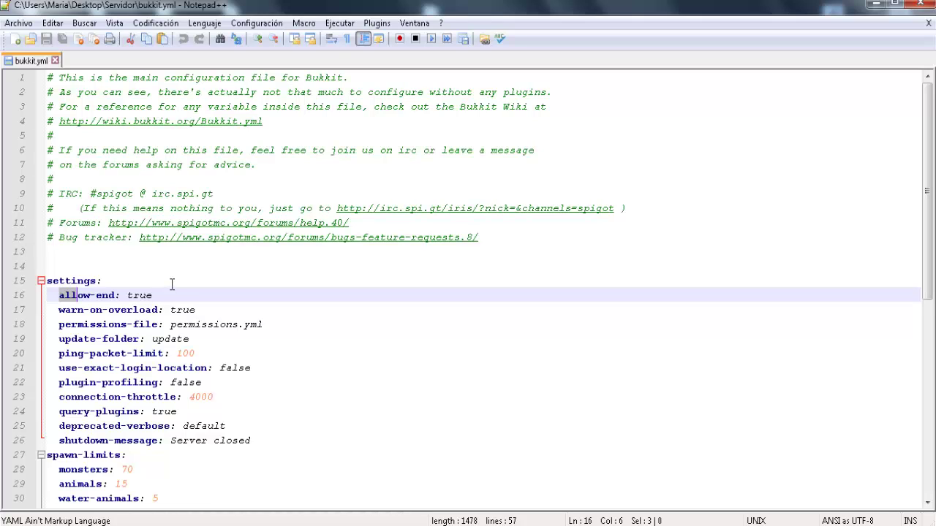
{"action": "key", "text": "End"}
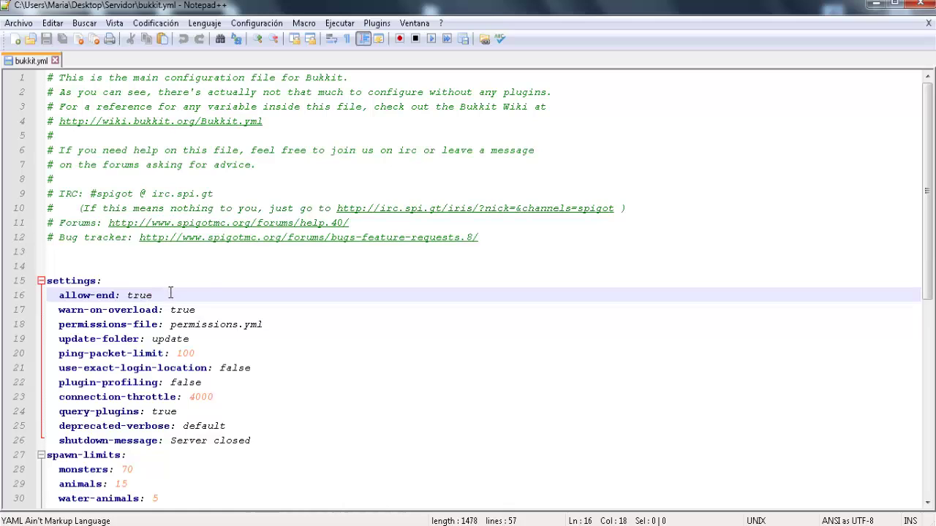
{"action": "key", "text": "ctrl+shift+Left"}
{"action": "left_click", "coordinate": [216, 296]}
{"action": "left_click_drag", "start_coordinate": [162, 297], "coordinate": [147, 272]}
{"action": "double_click", "coordinate": [136, 297]}
{"action": "left_click", "coordinate": [157, 299]}
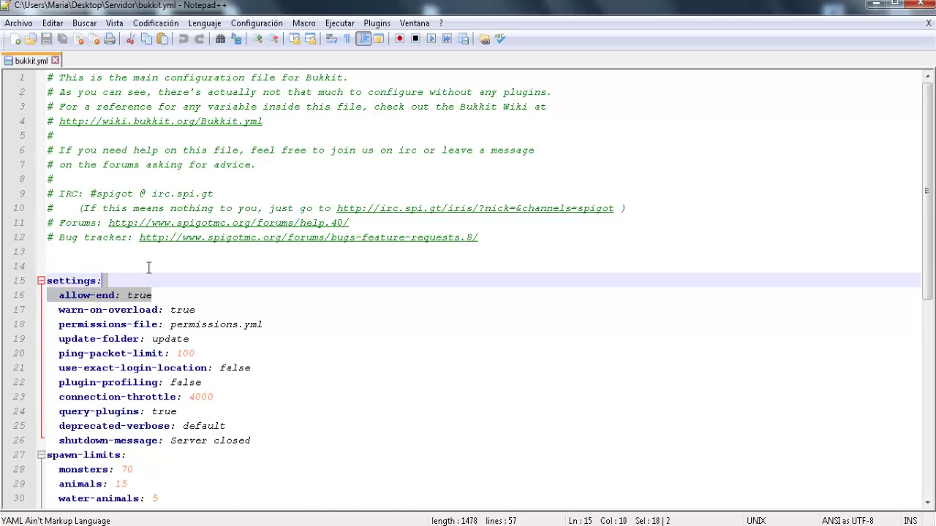
{"action": "key", "text": "super+Right"}
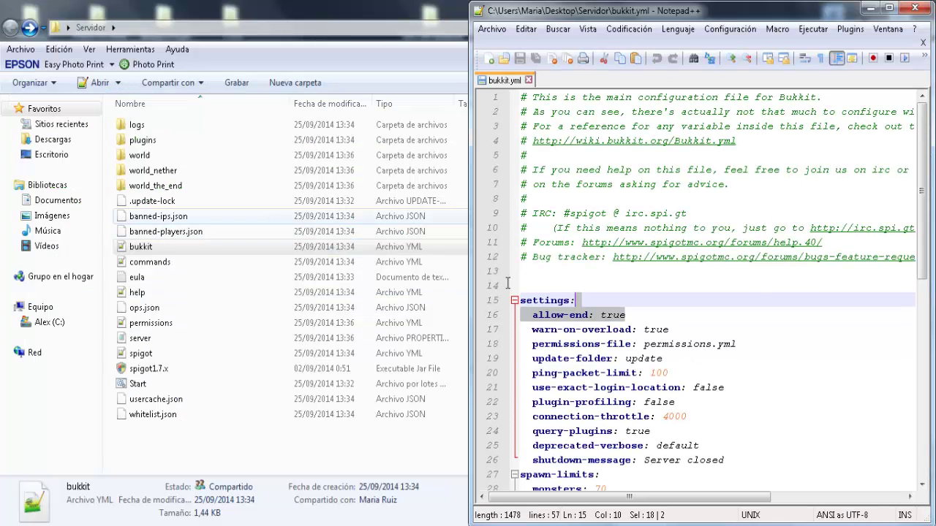
Try setting allow-end to false in bukkit.yml and restore it to true.
{"action": "left_click_drag", "start_coordinate": [649, 320], "coordinate": [601, 315]}
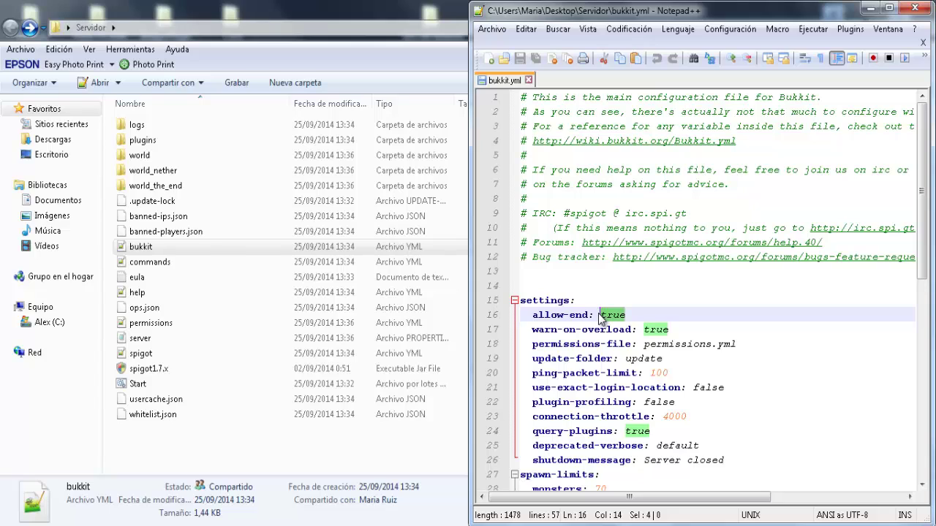
{"action": "type", "text": "fals"}
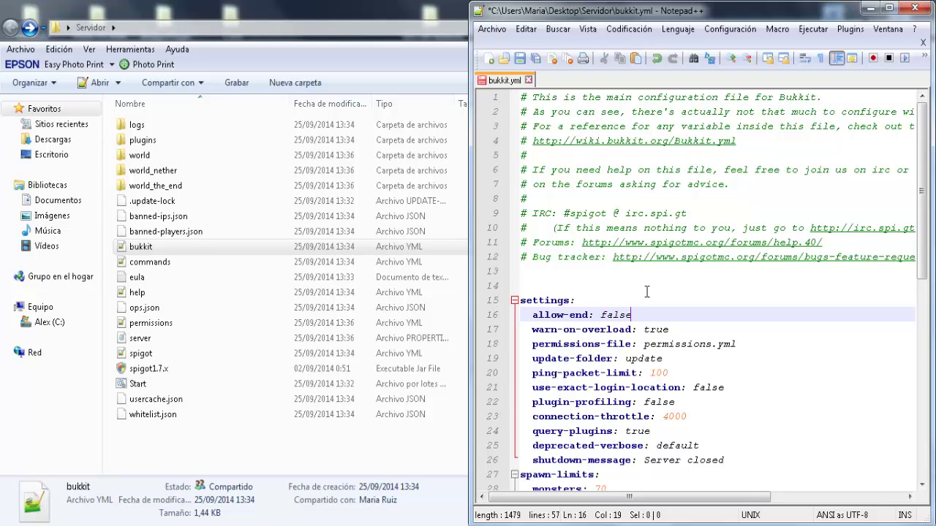
{"action": "key", "text": "ctrl+BackSpace"}
Review the remaining bukkit.yml settings through the database section, save the file, and close it along with the editor.
{"action": "scroll", "coordinate": [660, 360], "scroll_direction": "down", "scroll_amount": 4}
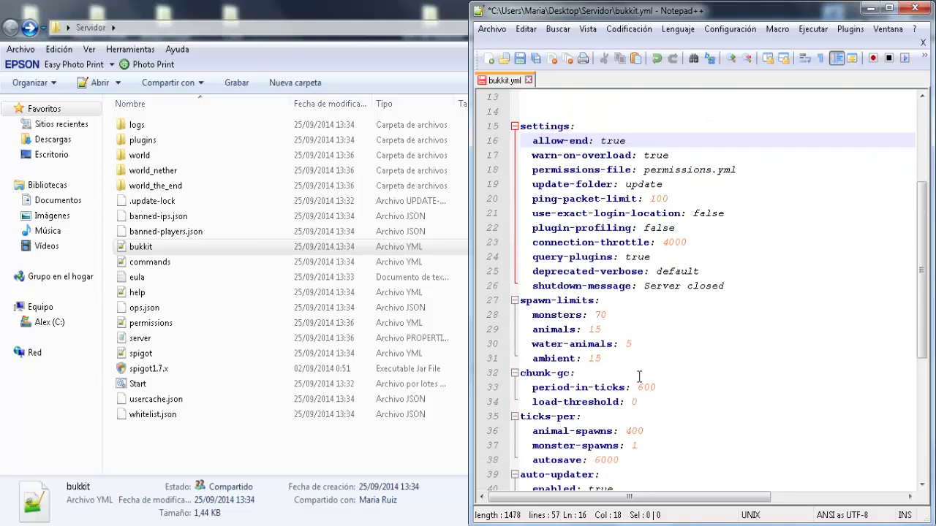
{"action": "scroll", "coordinate": [625, 380], "scroll_direction": "down", "scroll_amount": 3}
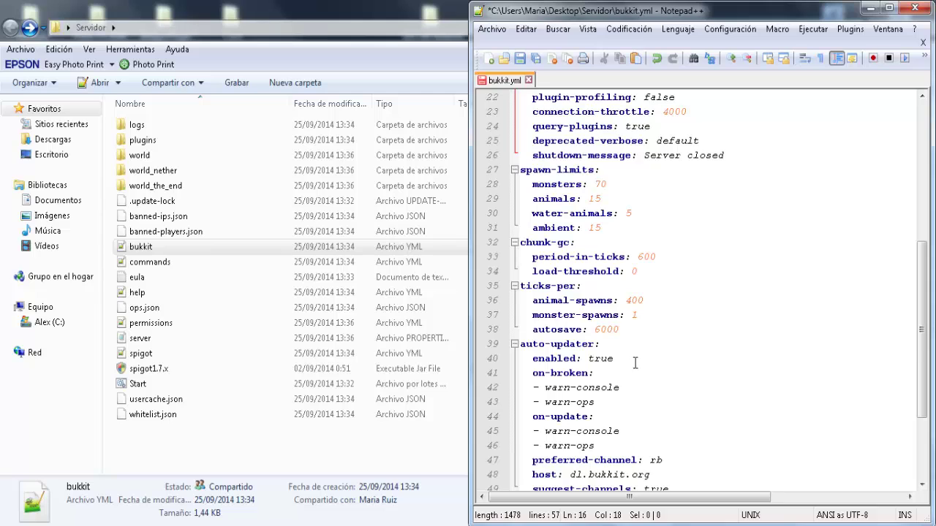
{"action": "scroll", "coordinate": [635, 363], "scroll_direction": "down", "scroll_amount": 3}
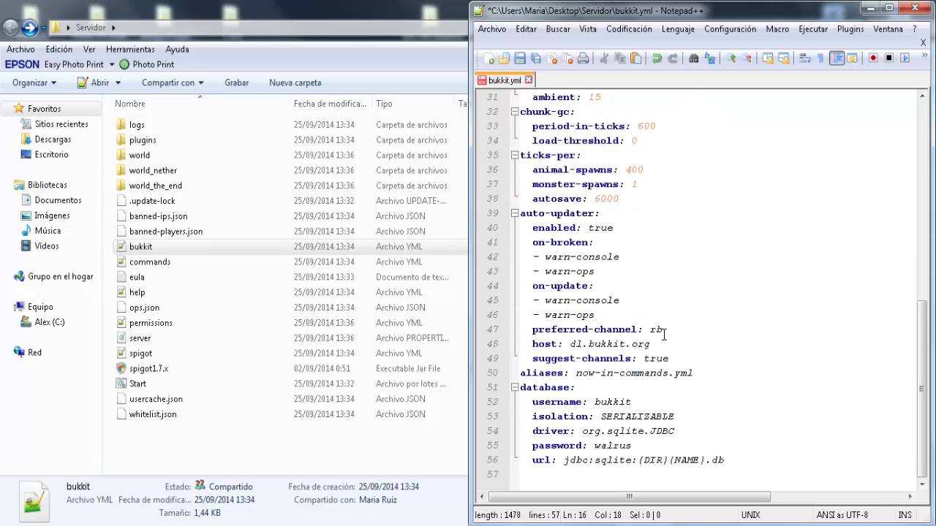
{"action": "left_click", "coordinate": [520, 58]}
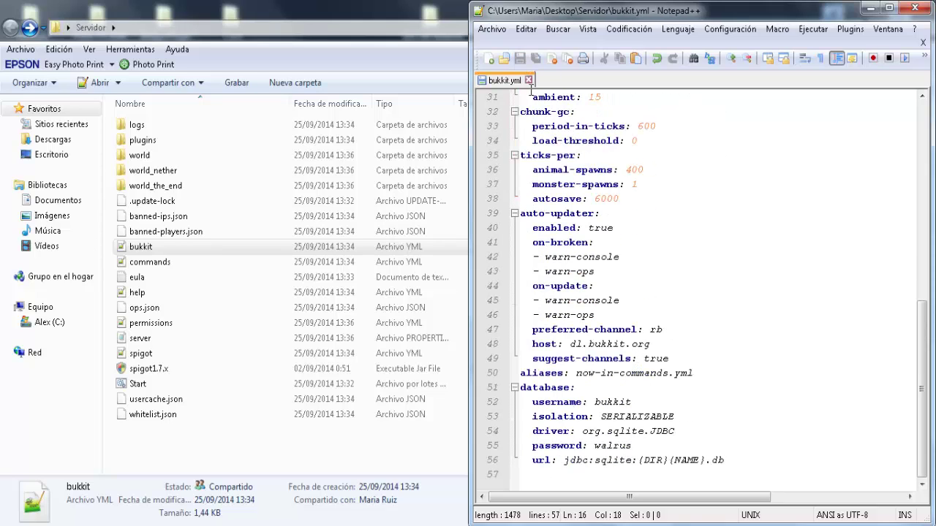
{"action": "left_click", "coordinate": [528, 81]}
{"action": "left_click", "coordinate": [923, 8]}
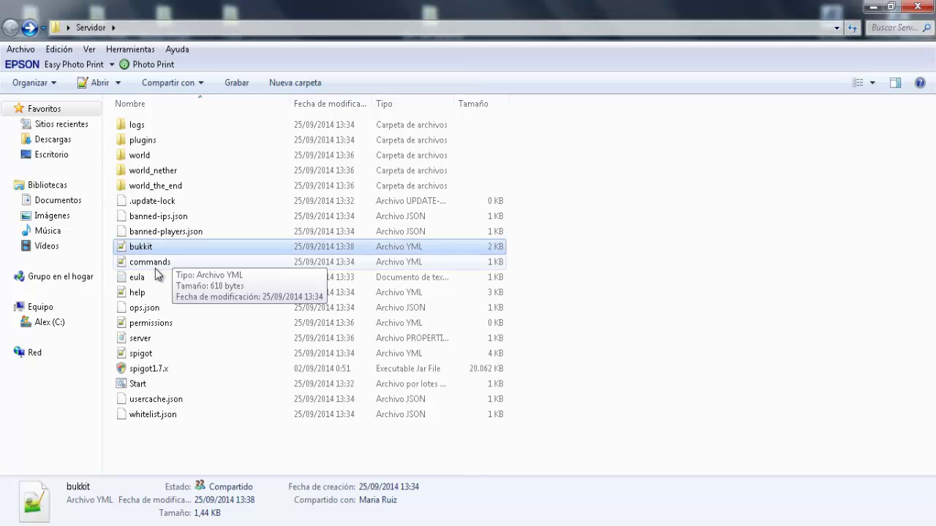
Open the commands configuration file, check its aliases section, and close the editor.
{"action": "double_click", "coordinate": [163, 263]}
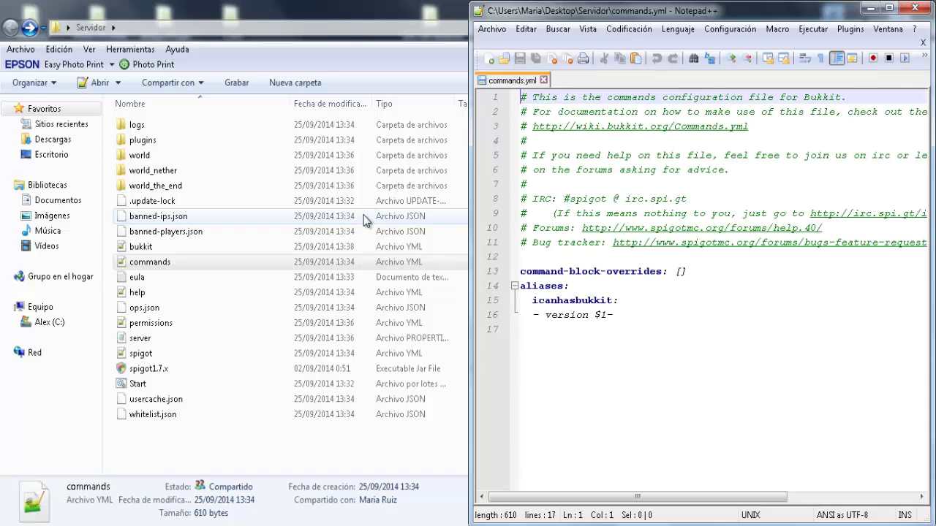
{"action": "left_click", "coordinate": [633, 305]}
{"action": "key", "text": "Down"}
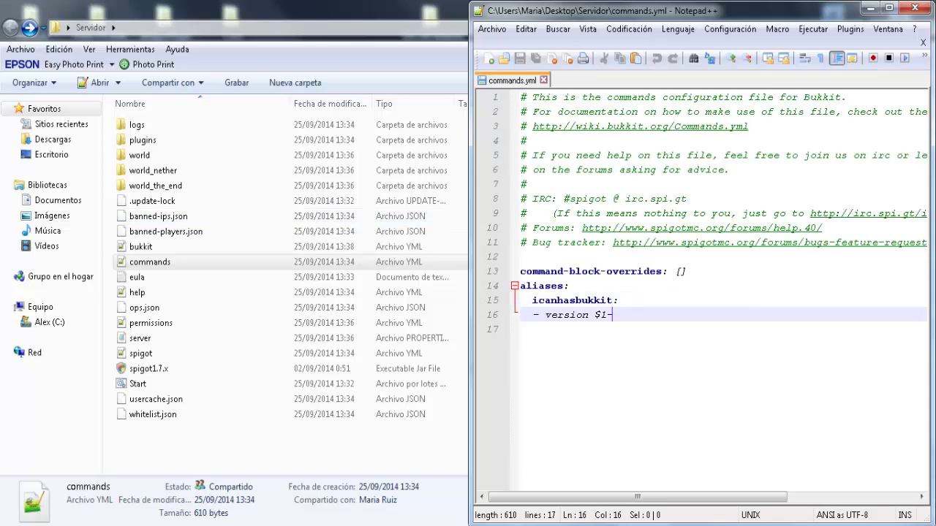
{"action": "left_click", "coordinate": [913, 8]}
View the eula text file and the help configuration file, closing each one after looking at it.
{"action": "double_click", "coordinate": [154, 277]}
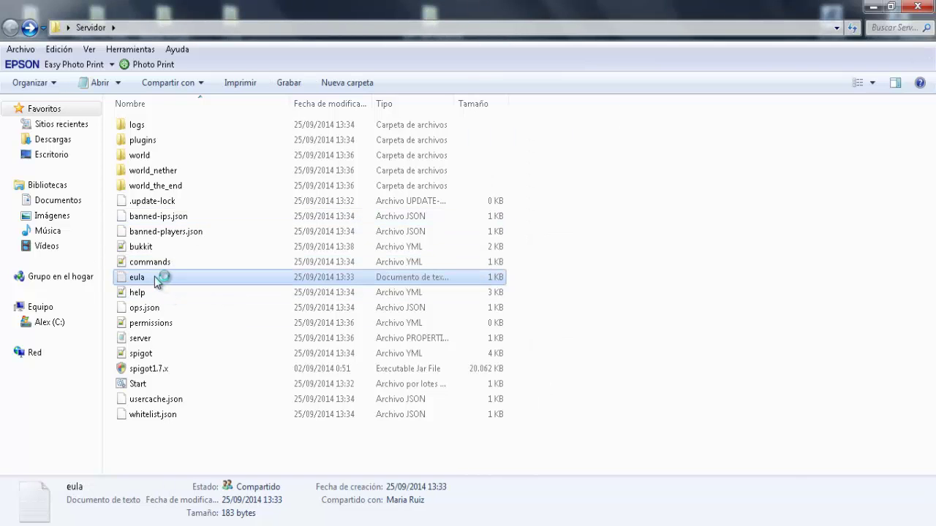
{"action": "key", "text": "ctrl+a"}
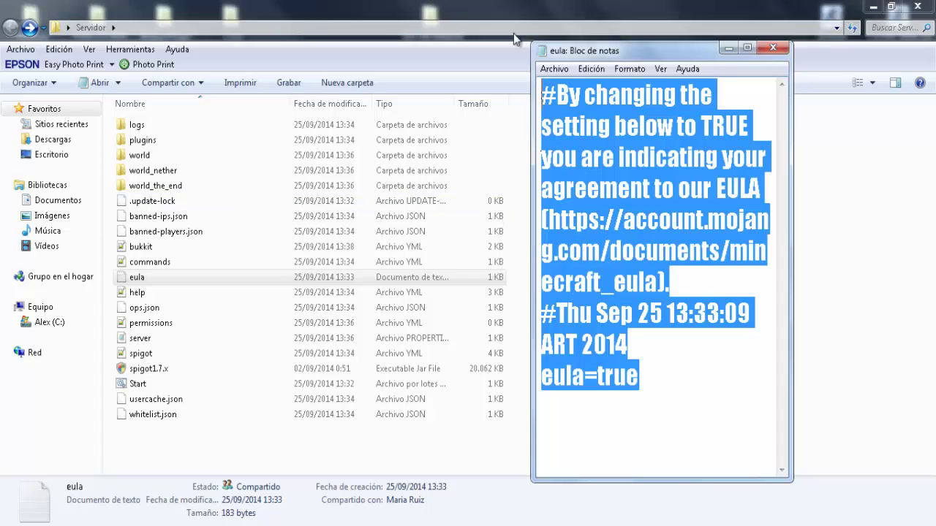
{"action": "left_click", "coordinate": [772, 47]}
{"action": "double_click", "coordinate": [152, 295]}
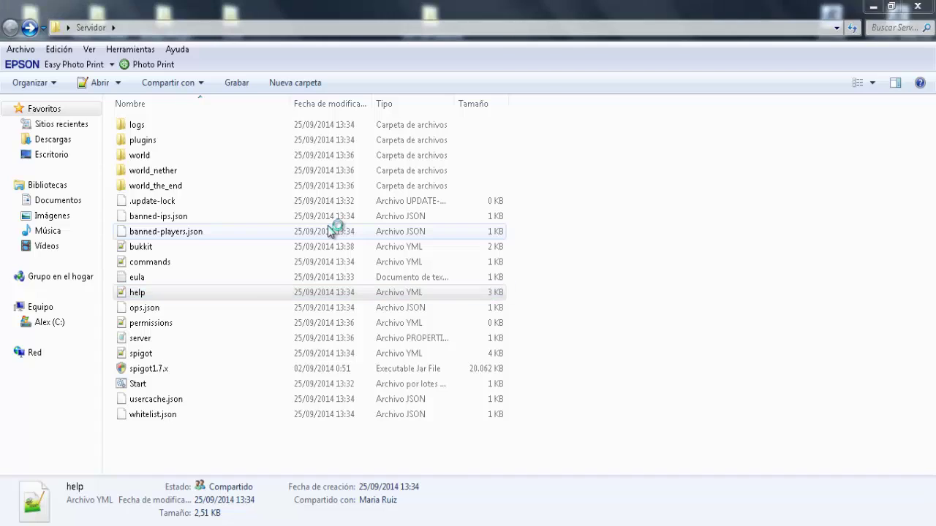
{"action": "left_click", "coordinate": [541, 80]}
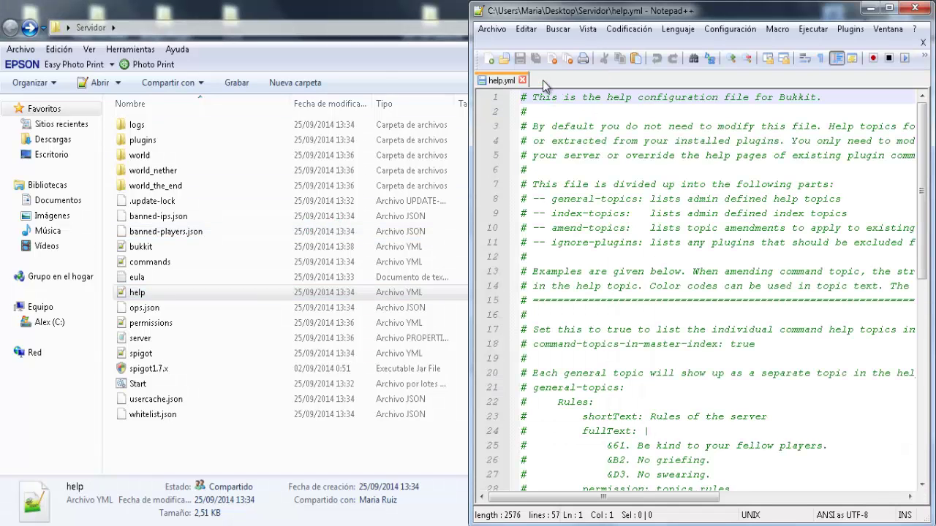
{"action": "left_click", "coordinate": [915, 8]}
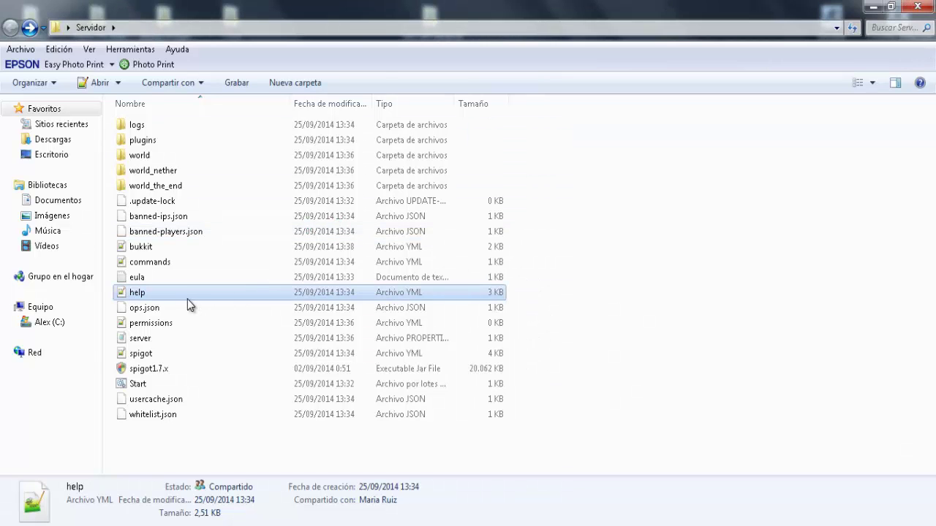
Bring up the available actions for ops.json, dismiss them, and select the permissions file.
{"action": "double_click", "coordinate": [146, 310]}
{"action": "right_click", "coordinate": [140, 308]}
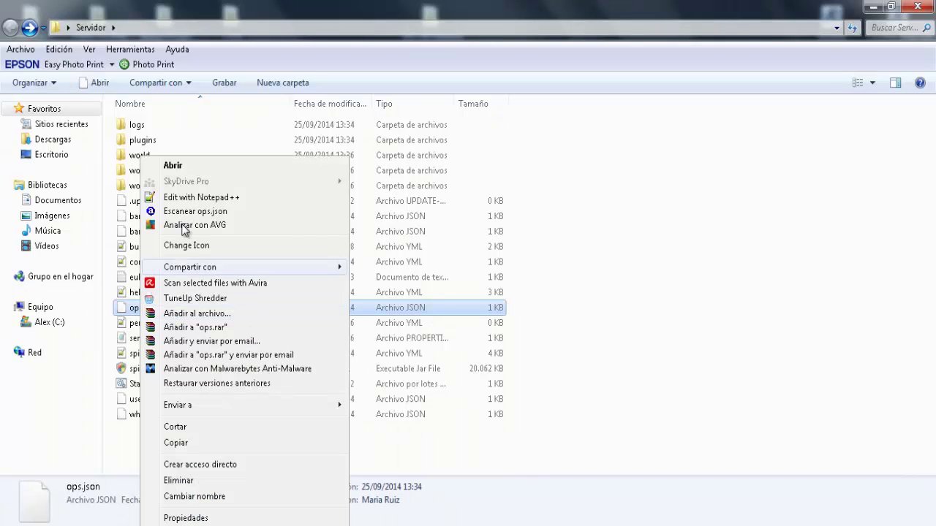
{"action": "left_click", "coordinate": [537, 282]}
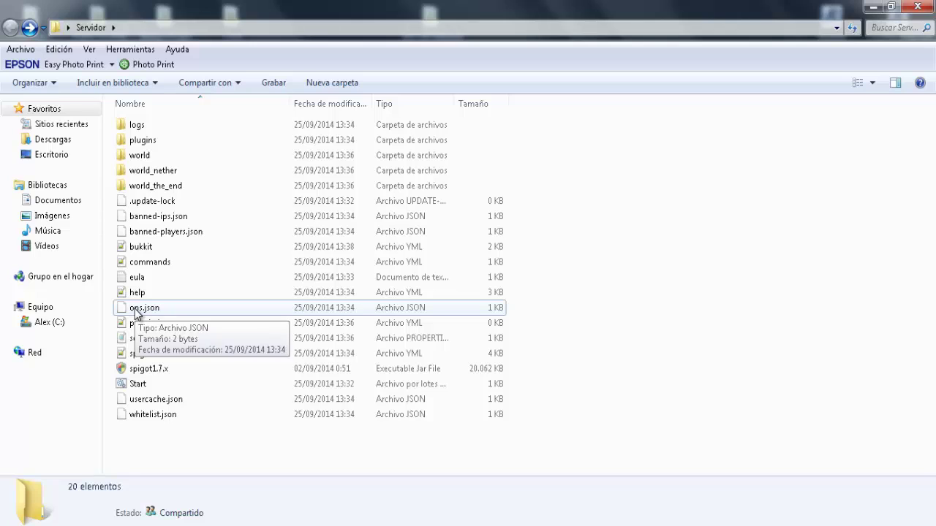
{"action": "left_click", "coordinate": [168, 324]}
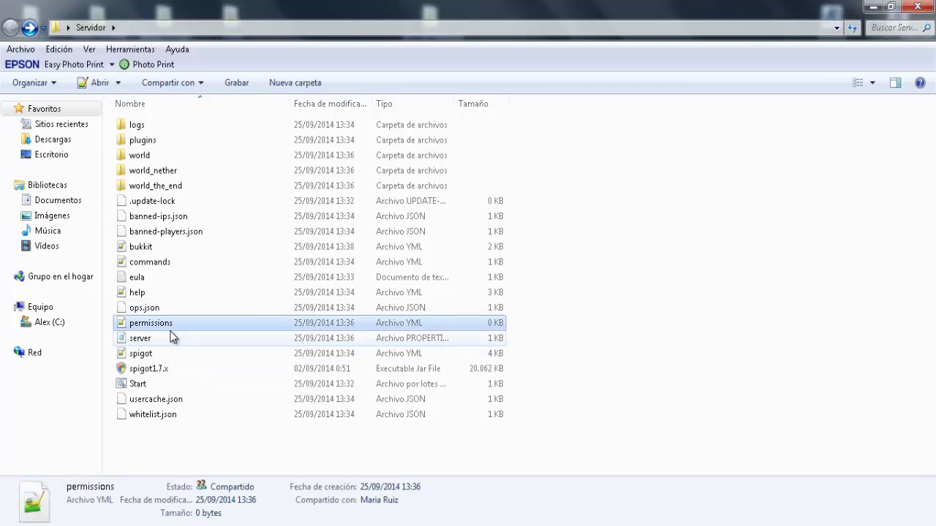
Open the server properties file in the Servidor folder and maximize its window.
{"action": "left_click_drag", "start_coordinate": [497, 321], "coordinate": [532, 329]}
{"action": "left_click_drag", "start_coordinate": [155, 348], "coordinate": [182, 326]}
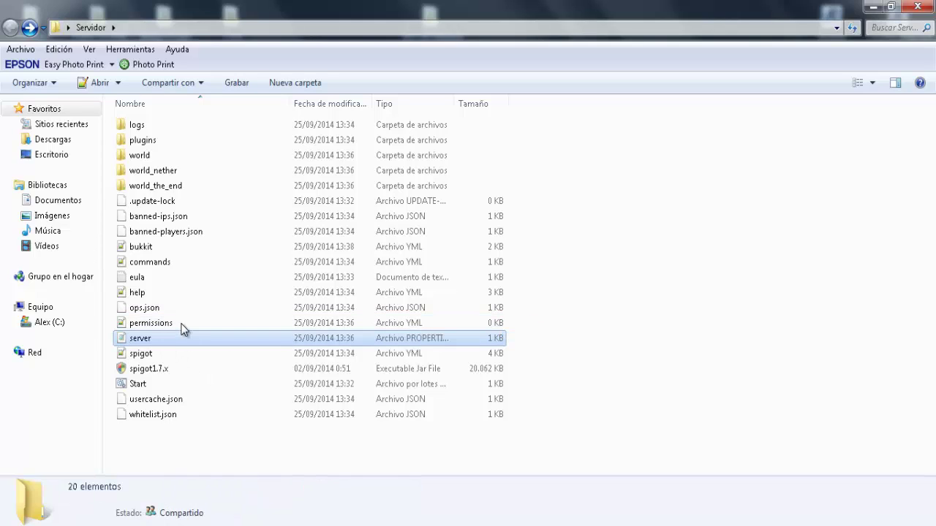
{"action": "double_click", "coordinate": [139, 340]}
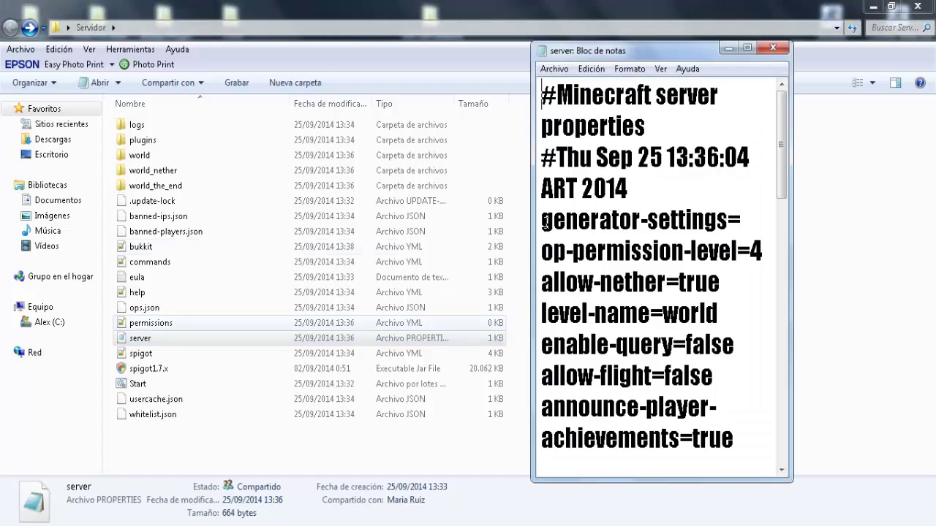
{"action": "left_click", "coordinate": [746, 48]}
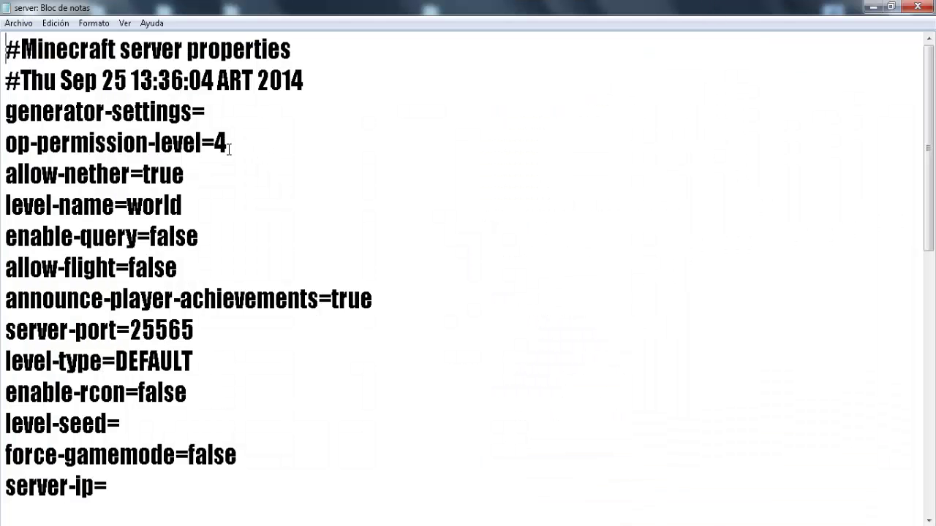
Review the server properties from allow-nether through enable-query and allow-flight to announce-player-achievements.
{"action": "double_click", "coordinate": [215, 171]}
{"action": "left_click", "coordinate": [217, 178]}
{"action": "left_click_drag", "start_coordinate": [233, 177], "coordinate": [144, 174]}
{"action": "left_click", "coordinate": [231, 201]}
{"action": "left_click", "coordinate": [218, 237]}
{"action": "left_click_drag", "start_coordinate": [215, 236], "coordinate": [159, 235]}
{"action": "left_click", "coordinate": [256, 250]}
{"action": "left_click_drag", "start_coordinate": [217, 265], "coordinate": [307, 292]}
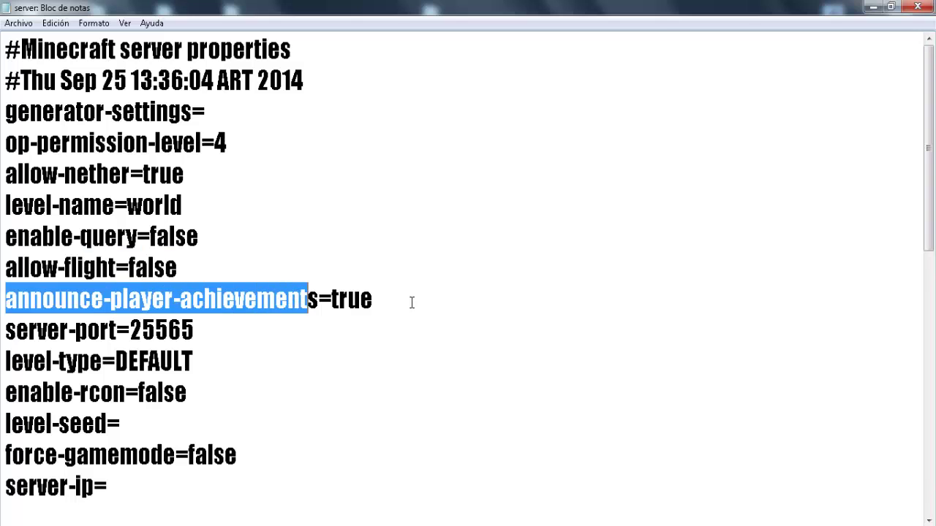
{"action": "left_click", "coordinate": [412, 302]}
Examine the server-port value and the level-seed and server-ip entries in the server properties.
{"action": "left_click_drag", "start_coordinate": [411, 305], "coordinate": [131, 330]}
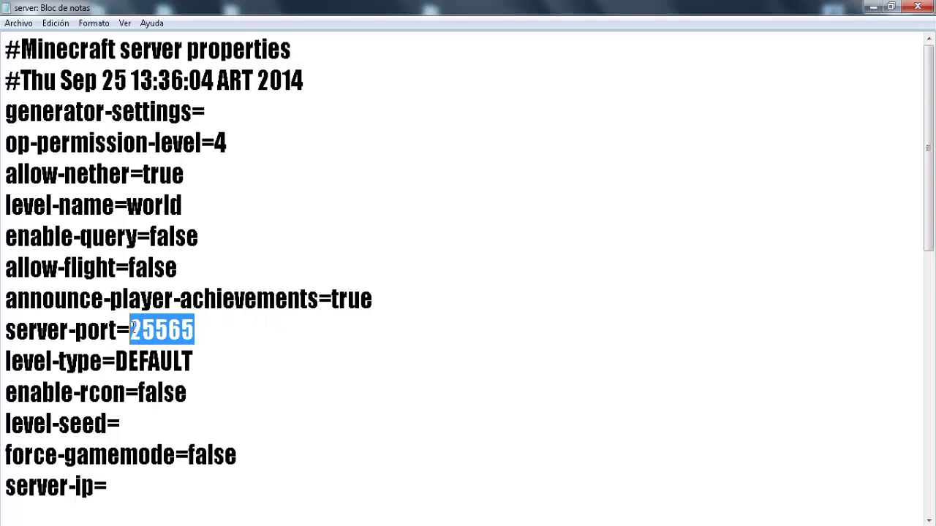
{"action": "left_click", "coordinate": [132, 328]}
{"action": "double_click", "coordinate": [212, 327]}
{"action": "left_click", "coordinate": [207, 328]}
{"action": "scroll", "coordinate": [197, 322], "scroll_direction": "down", "scroll_amount": 1}
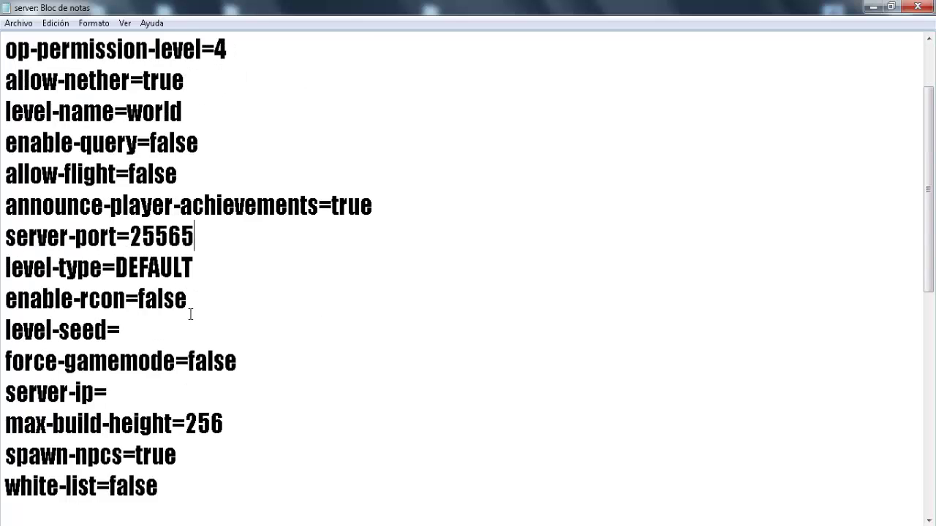
{"action": "left_click", "coordinate": [156, 326]}
{"action": "scroll", "coordinate": [219, 343], "scroll_direction": "down", "scroll_amount": 1}
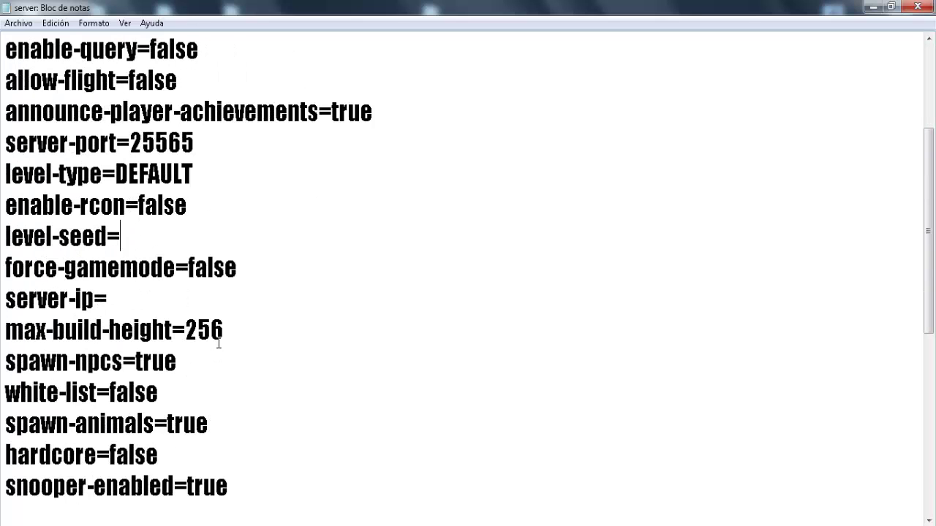
{"action": "left_click_drag", "start_coordinate": [133, 304], "coordinate": [2, 288]}
{"action": "left_click", "coordinate": [135, 292]}
{"action": "scroll", "coordinate": [185, 305], "scroll_direction": "down", "scroll_amount": 1}
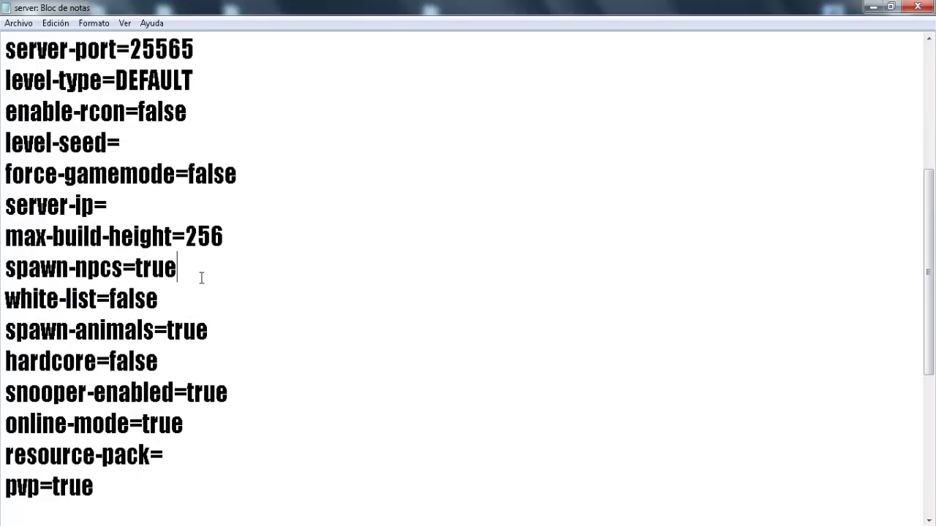
Review the spawn-npcs, white-list, spawn-animals, hardcore and snooper-enabled settings.
{"action": "left_click_drag", "start_coordinate": [203, 267], "coordinate": [135, 268]}
{"action": "left_click", "coordinate": [236, 276]}
{"action": "left_click_drag", "start_coordinate": [179, 302], "coordinate": [9, 297]}
{"action": "left_click", "coordinate": [294, 315]}
{"action": "left_click_drag", "start_coordinate": [211, 333], "coordinate": [232, 330]}
{"action": "left_click_drag", "start_coordinate": [182, 354], "coordinate": [213, 356]}
{"action": "scroll", "coordinate": [226, 356], "scroll_direction": "down", "scroll_amount": 1}
{"action": "left_click_drag", "start_coordinate": [246, 314], "coordinate": [276, 316]}
Set online-mode to false in the server properties and check the edited line.
{"action": "left_click_drag", "start_coordinate": [231, 337], "coordinate": [2, 320]}
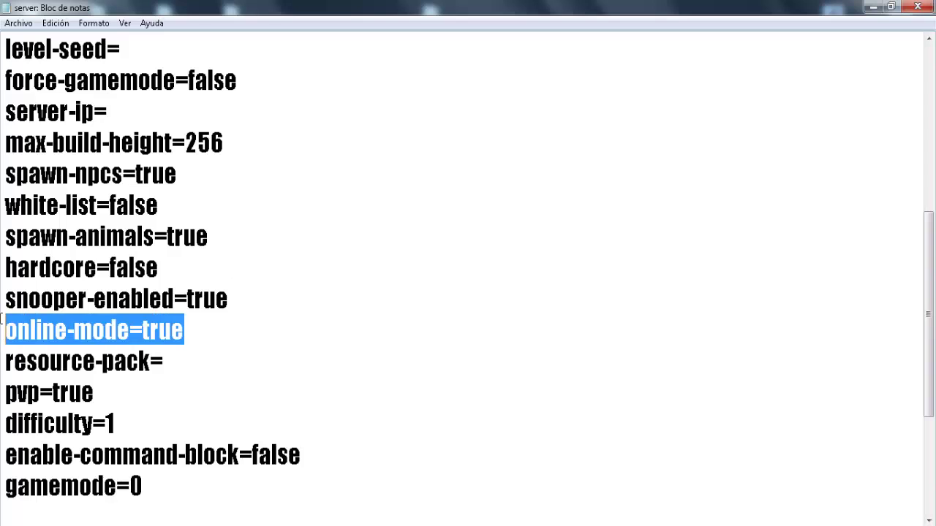
{"action": "left_click", "coordinate": [236, 332]}
{"action": "left_click_drag", "start_coordinate": [185, 332], "coordinate": [142, 332]}
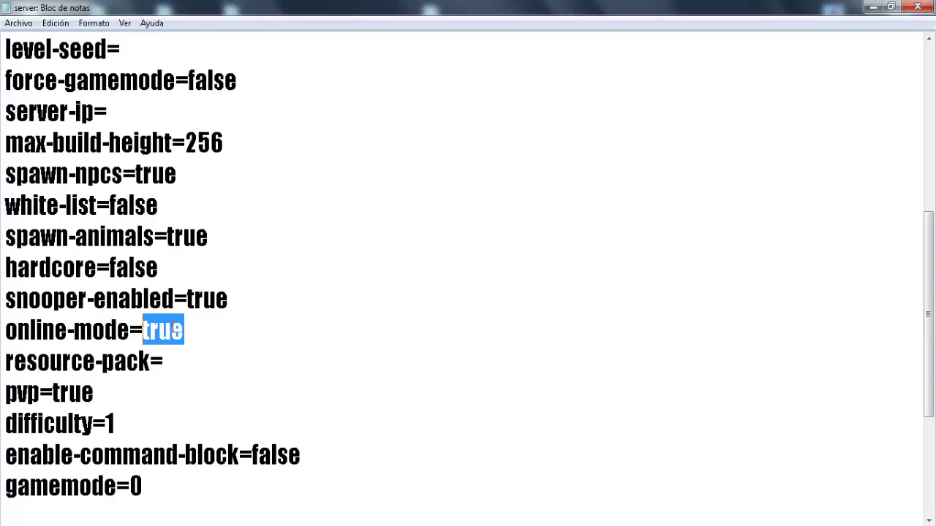
{"action": "type", "text": "false"}
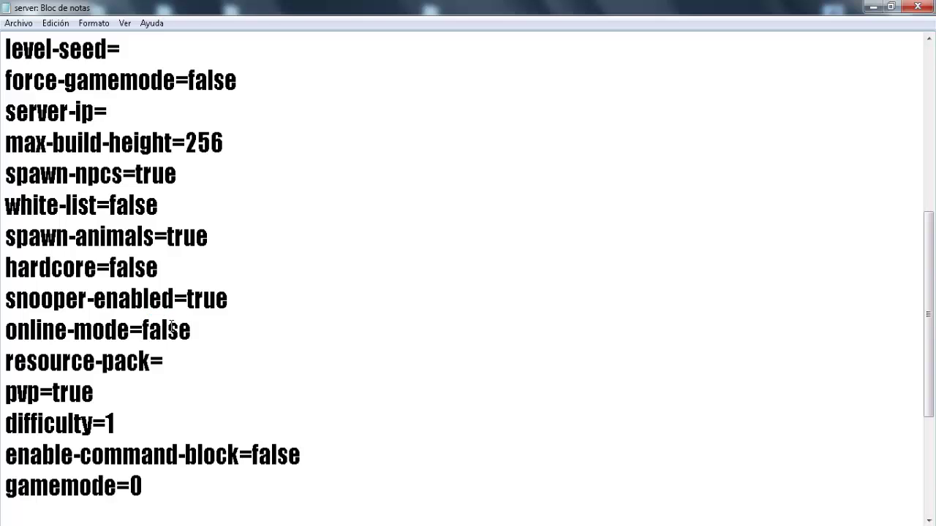
{"action": "left_click_drag", "start_coordinate": [196, 334], "coordinate": [4, 316]}
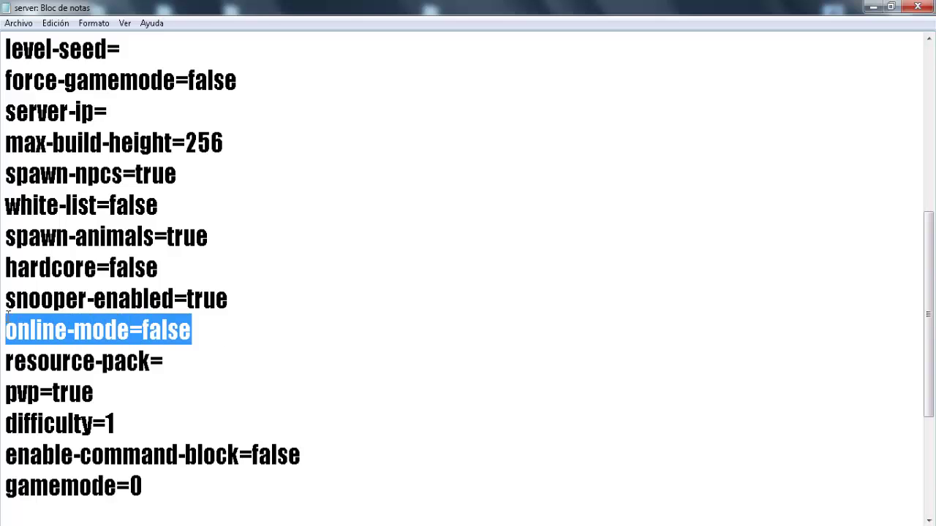
{"action": "left_click", "coordinate": [194, 334]}
{"action": "left_click_drag", "start_coordinate": [191, 333], "coordinate": [20, 330]}
{"action": "left_click", "coordinate": [201, 335]}
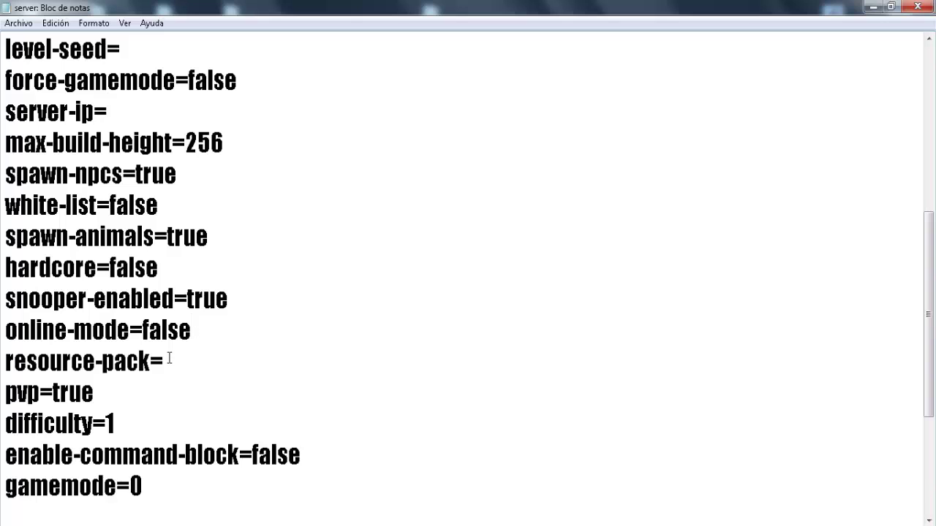
Check the pvp and difficulty settings and select the value of enable-command-block.
{"action": "scroll", "coordinate": [147, 362], "scroll_direction": "down", "scroll_amount": 1}
{"action": "left_click_drag", "start_coordinate": [117, 307], "coordinate": [147, 313]}
{"action": "left_click", "coordinate": [176, 338]}
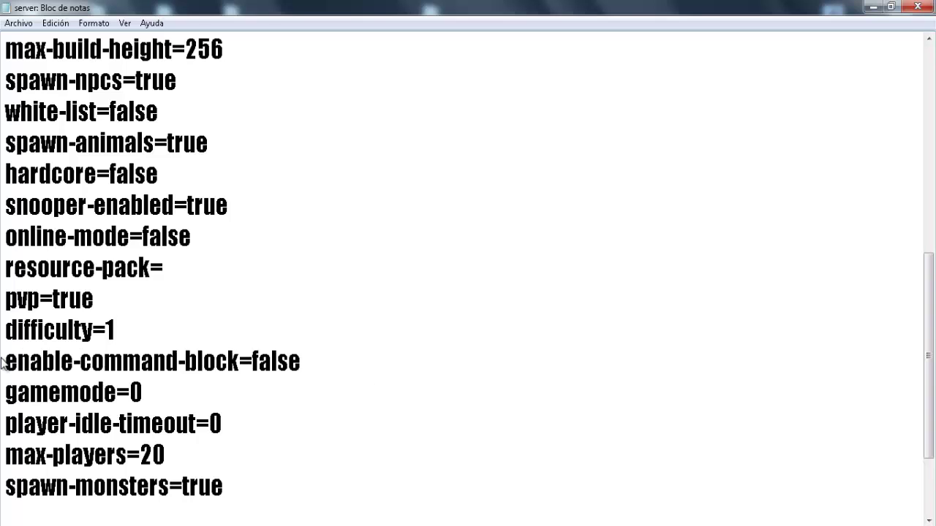
{"action": "left_click", "coordinate": [302, 358]}
{"action": "left_click_drag", "start_coordinate": [303, 359], "coordinate": [252, 361]}
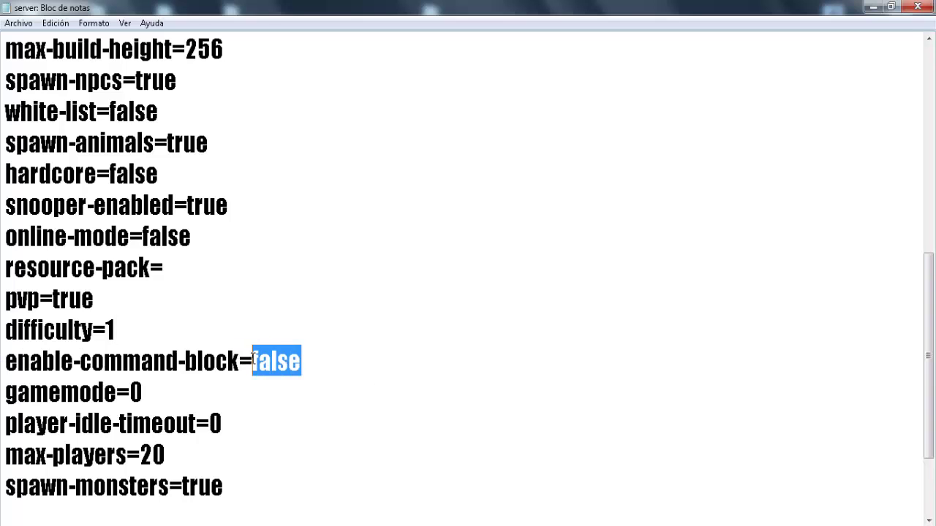